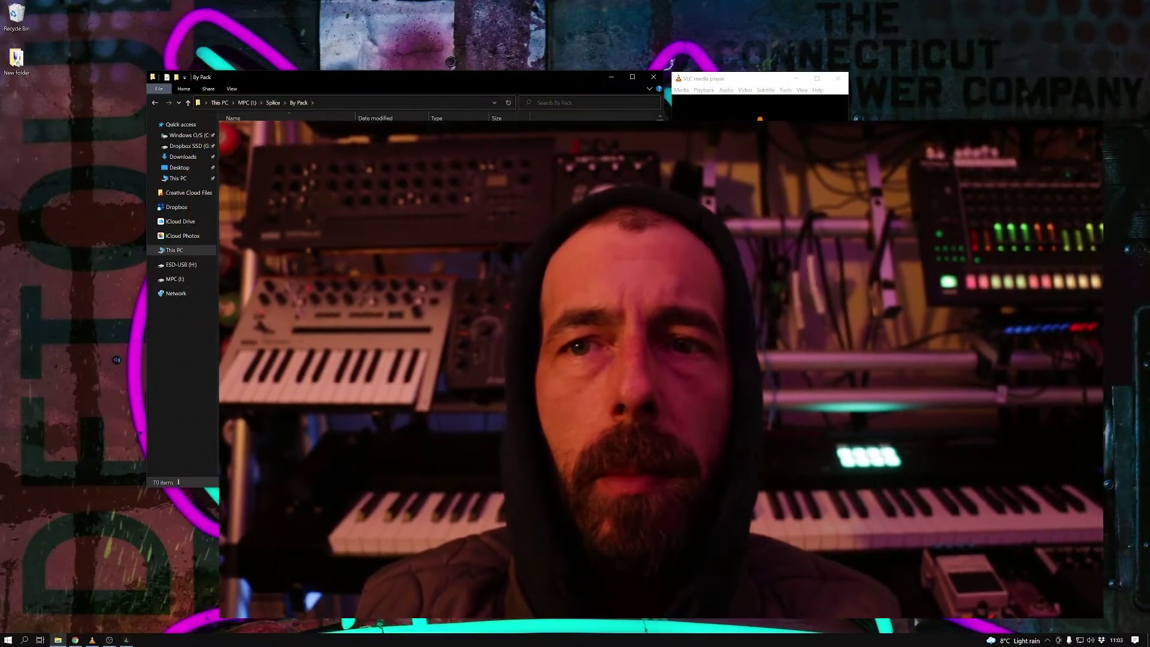
Step: Create two new folders named _1 and _2 in the By Pack folder
key(ctrl+shift+n)
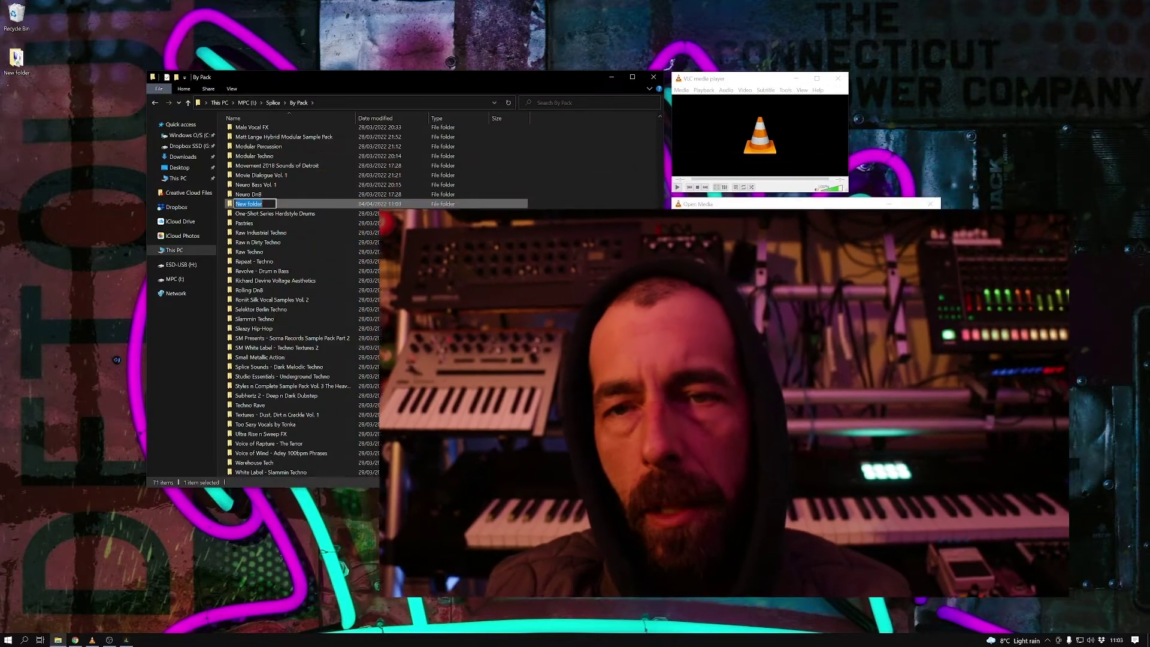
text(1)
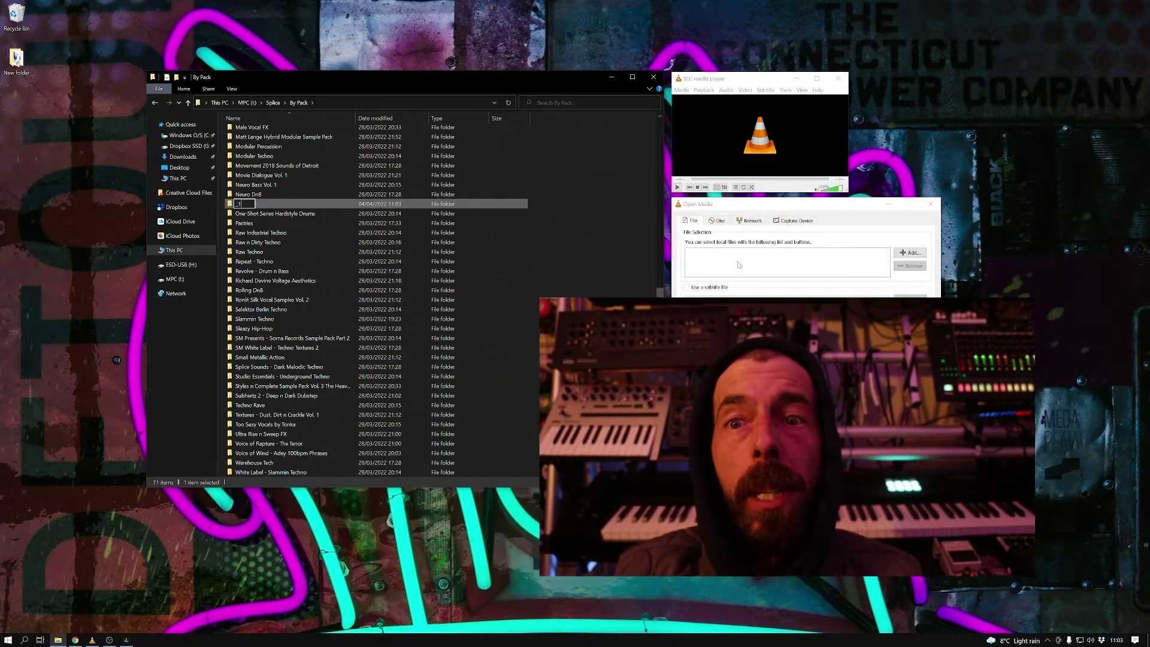
key(Return)
right_click(596, 184)
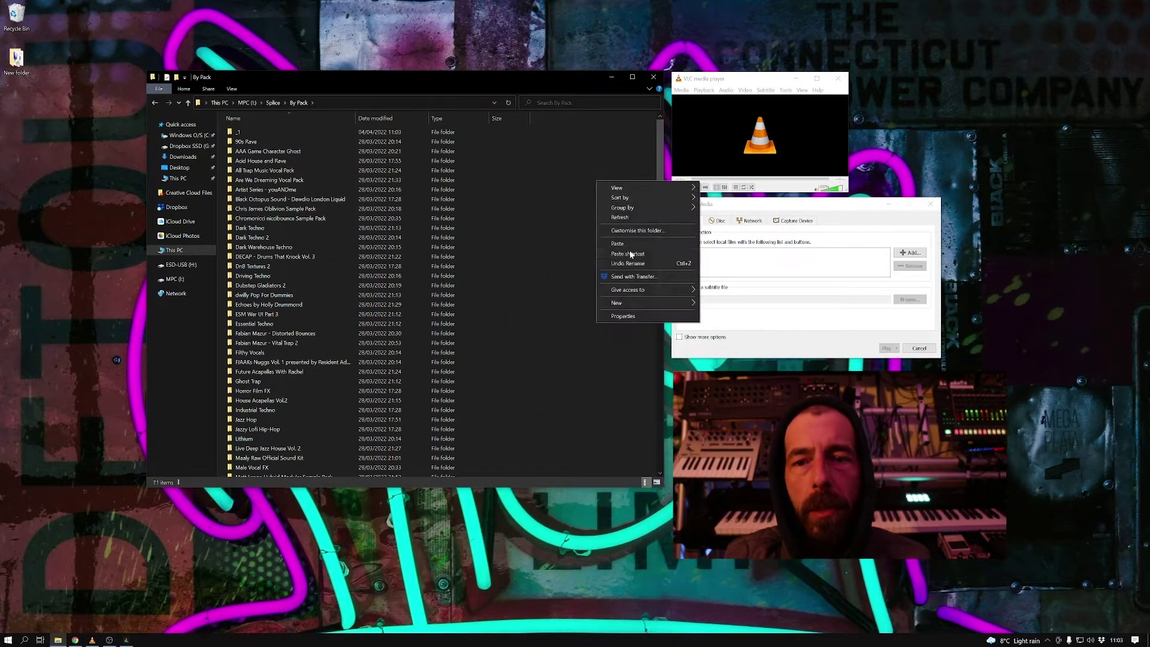
mouse_move(637, 304)
click(750, 304)
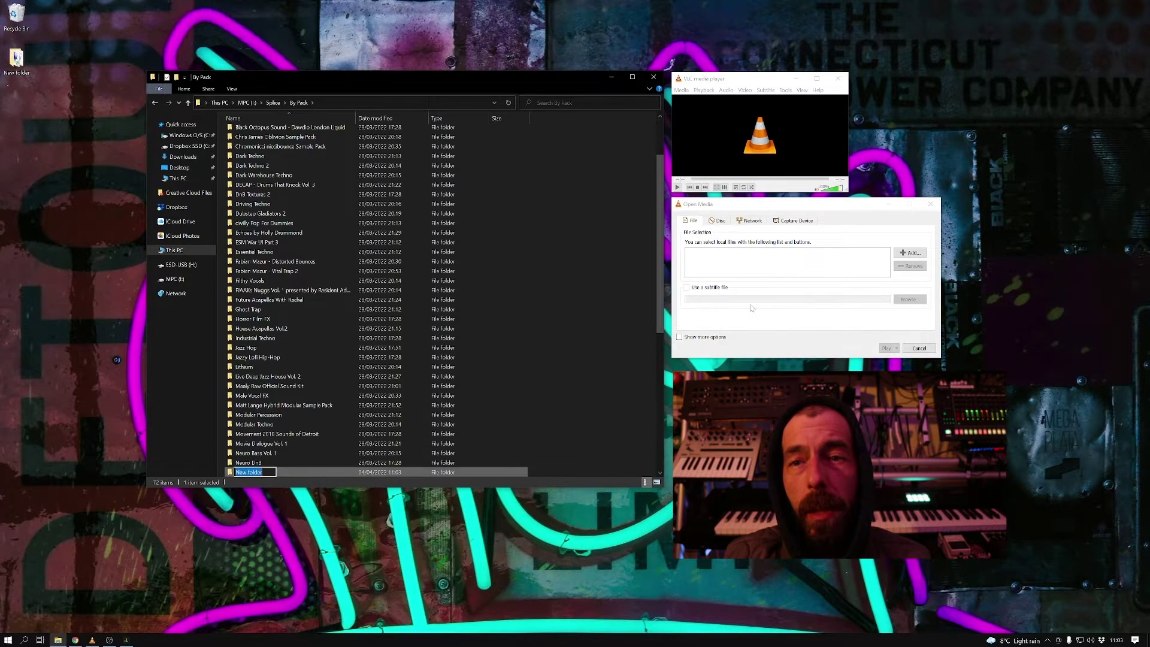
text(_2)
key(Return)
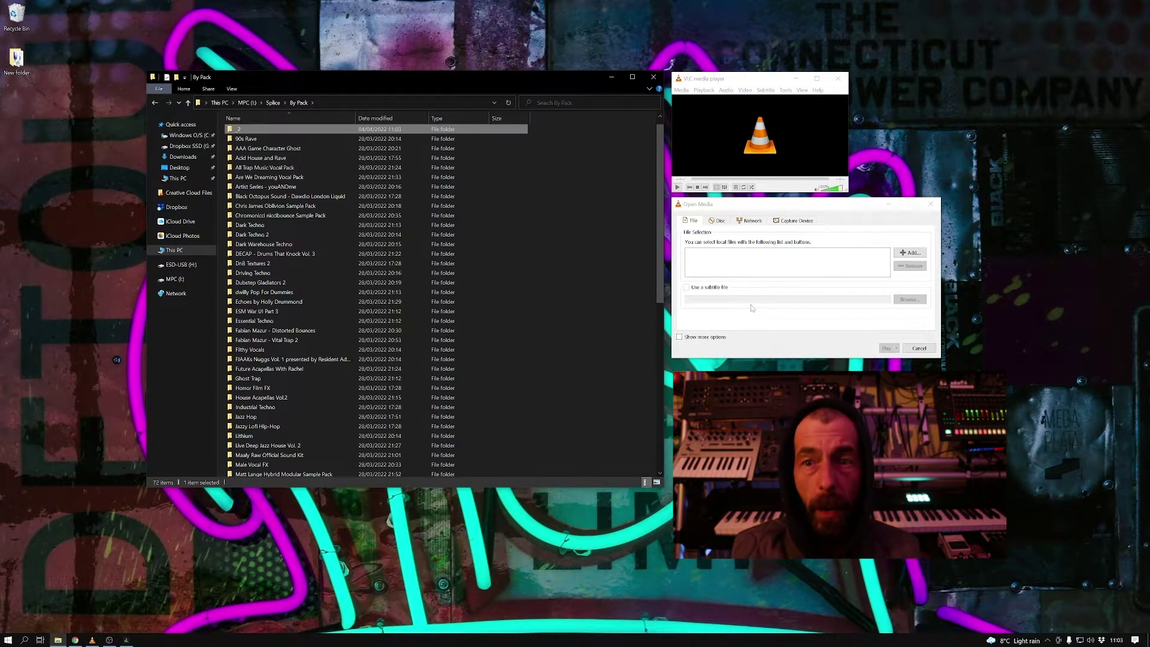
Step: Create a third folder named _3 in the By Pack folder
right_click(625, 257)
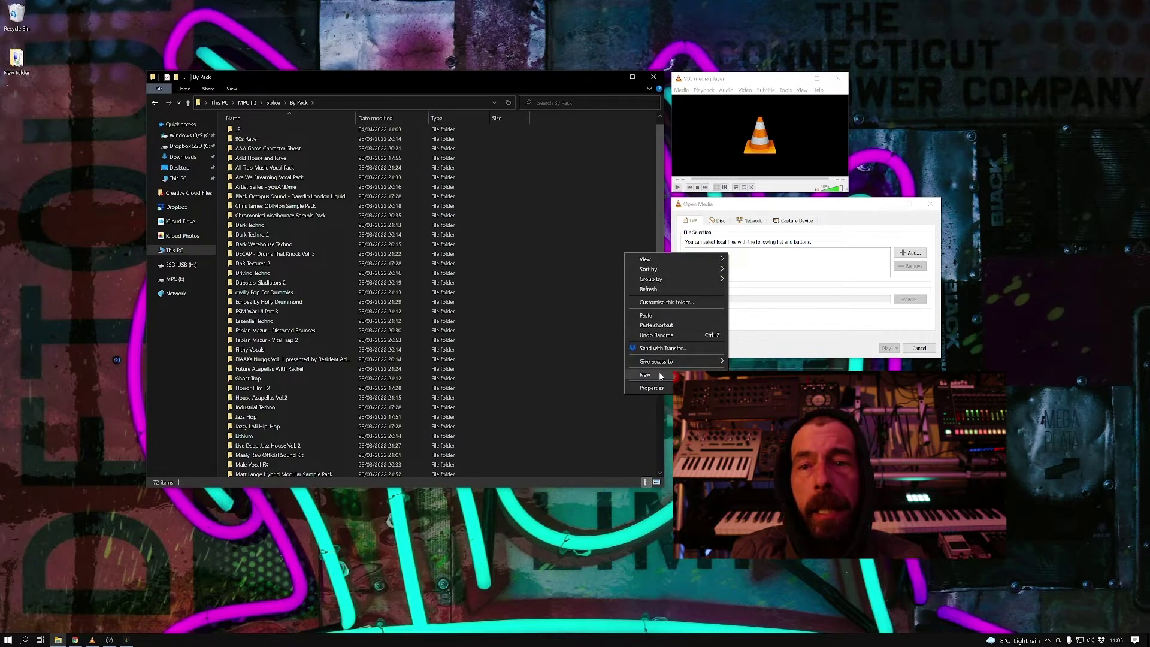
mouse_move(637, 374)
click(750, 375)
text(_3)
key(Return)
Step: Move the sample pack folders from 90s Rave through Ghost Trap into the _1 folder
scroll(367, 185, down, 2)
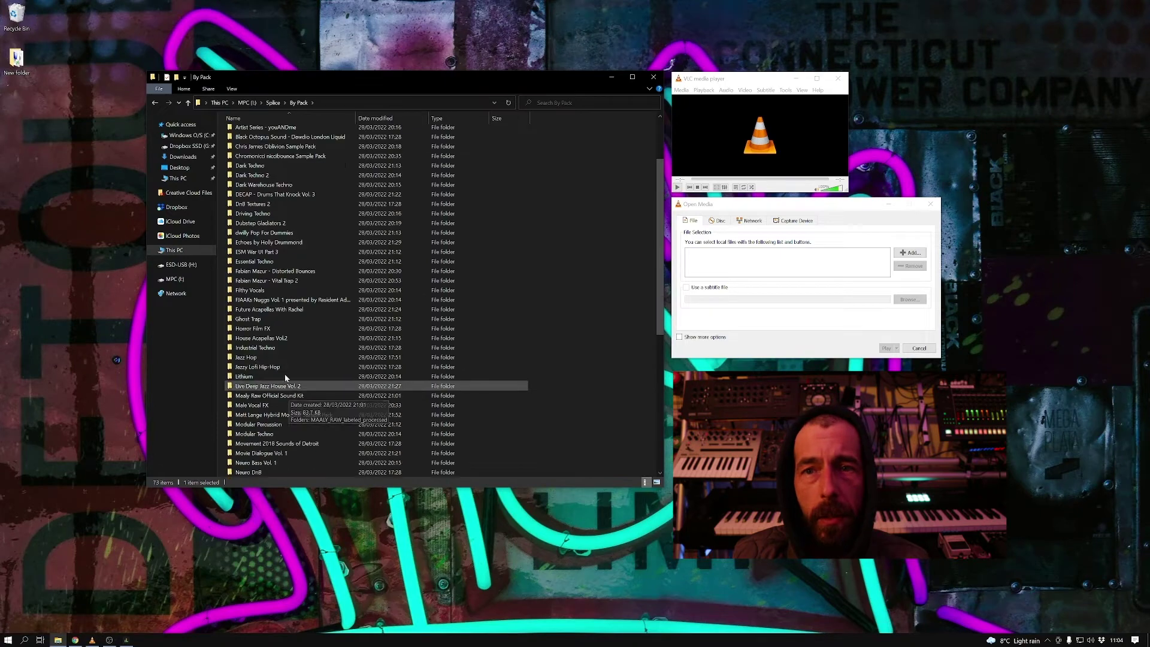
shift+click(254, 319)
scroll(294, 344, up, 3)
drag(281, 209, 238, 133)
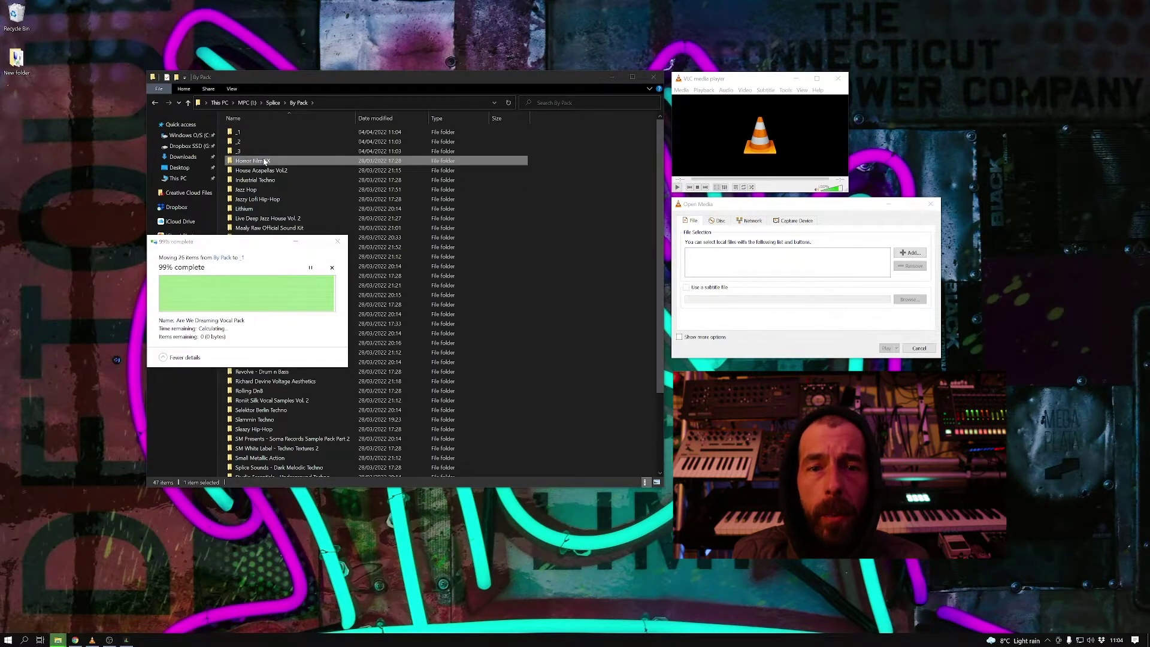
Step: Move the pack folders from Horror Film FX through Raw Techno into the _2 folder
scroll(299, 252, down, 2)
click(266, 309)
scroll(282, 300, up, 2)
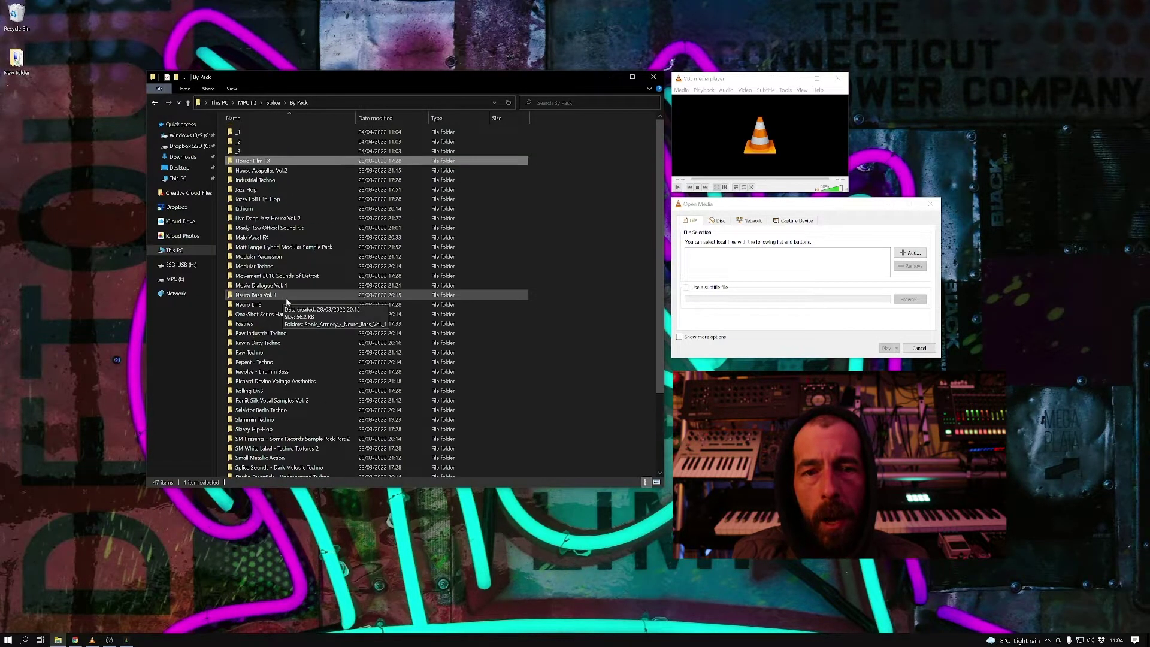
shift+click(254, 354)
drag(255, 353, 242, 142)
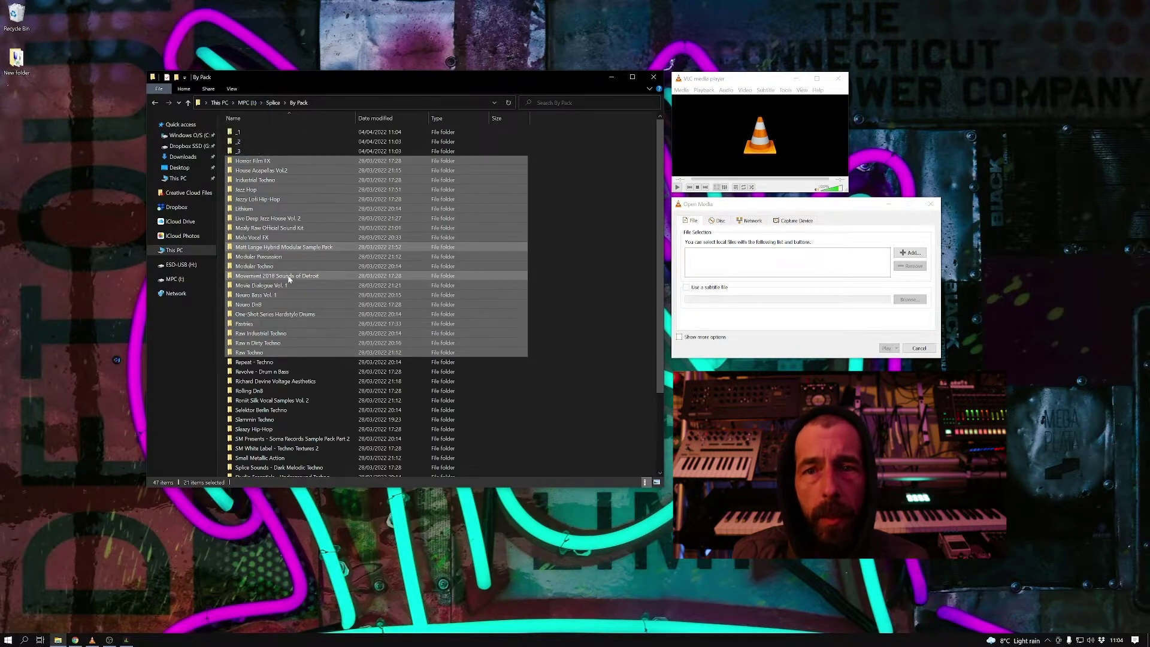
Step: Move the remaining pack folders, Repeat - Techno through White Label - Slammin Techno, into the _3 folder
click(251, 160)
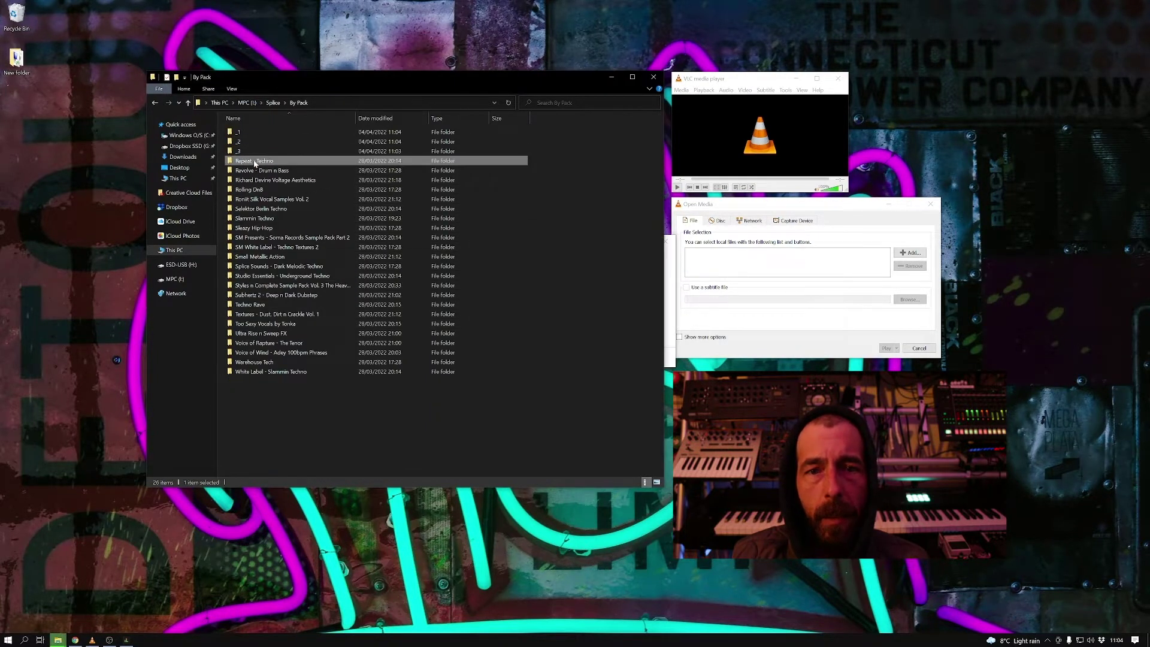
shift+click(269, 372)
drag(270, 371, 239, 151)
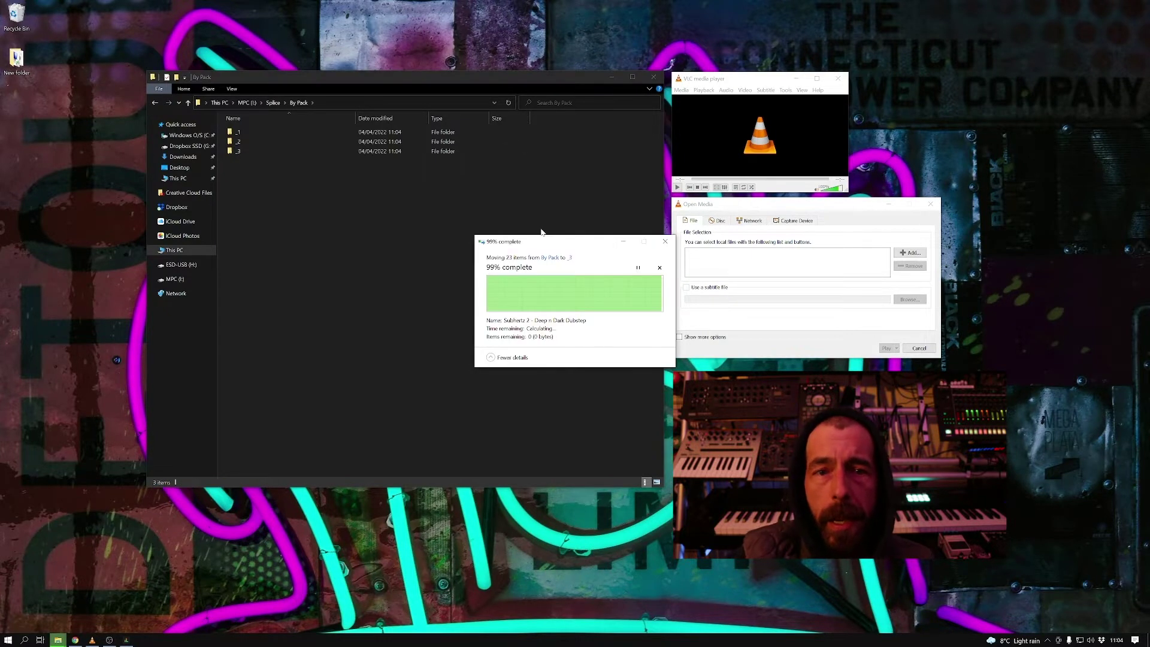
Step: Search the _1 folder for "flac" and add all the resulting files to VLC's Open Media file selection
double_click(267, 133)
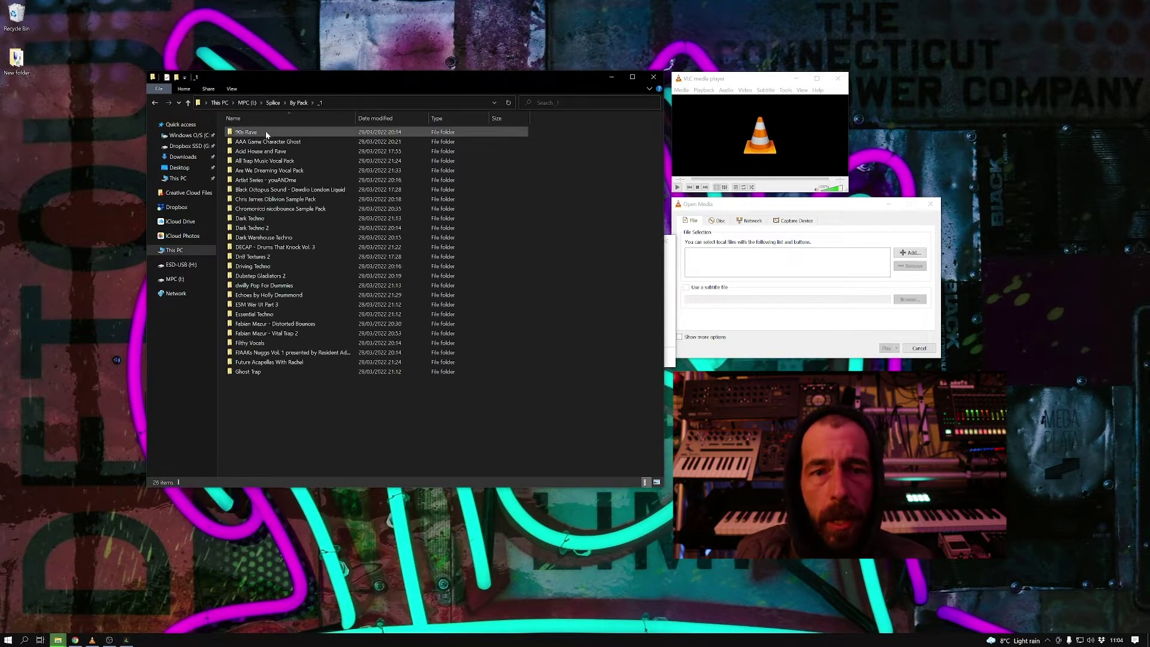
click(575, 102)
text(flac)
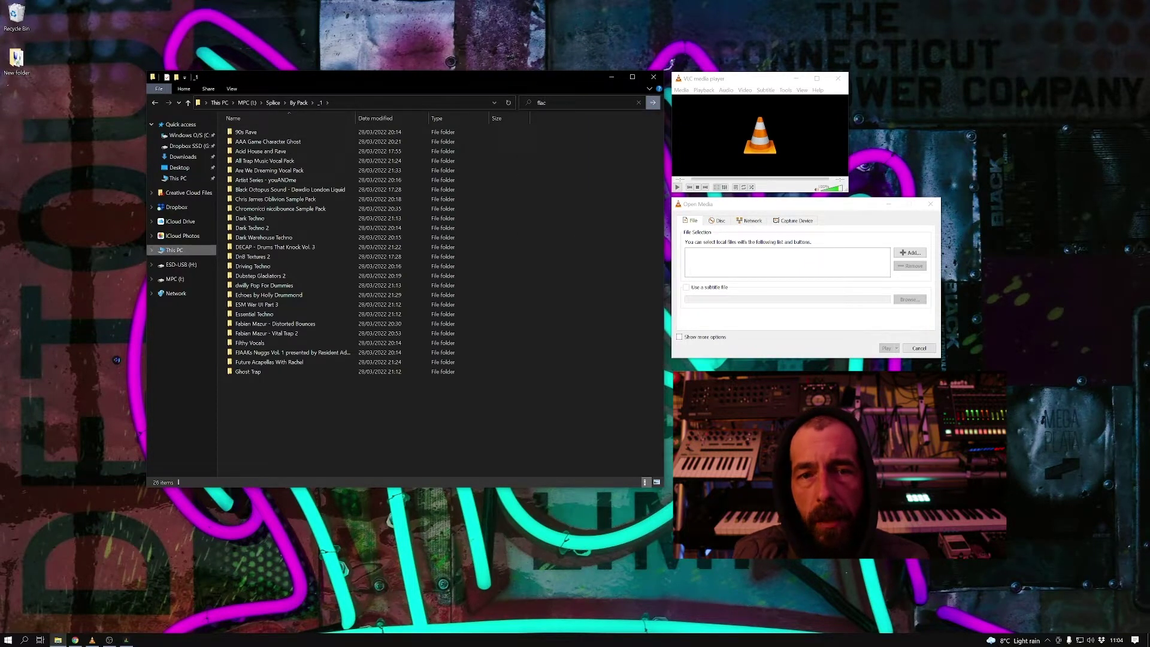
key(Return)
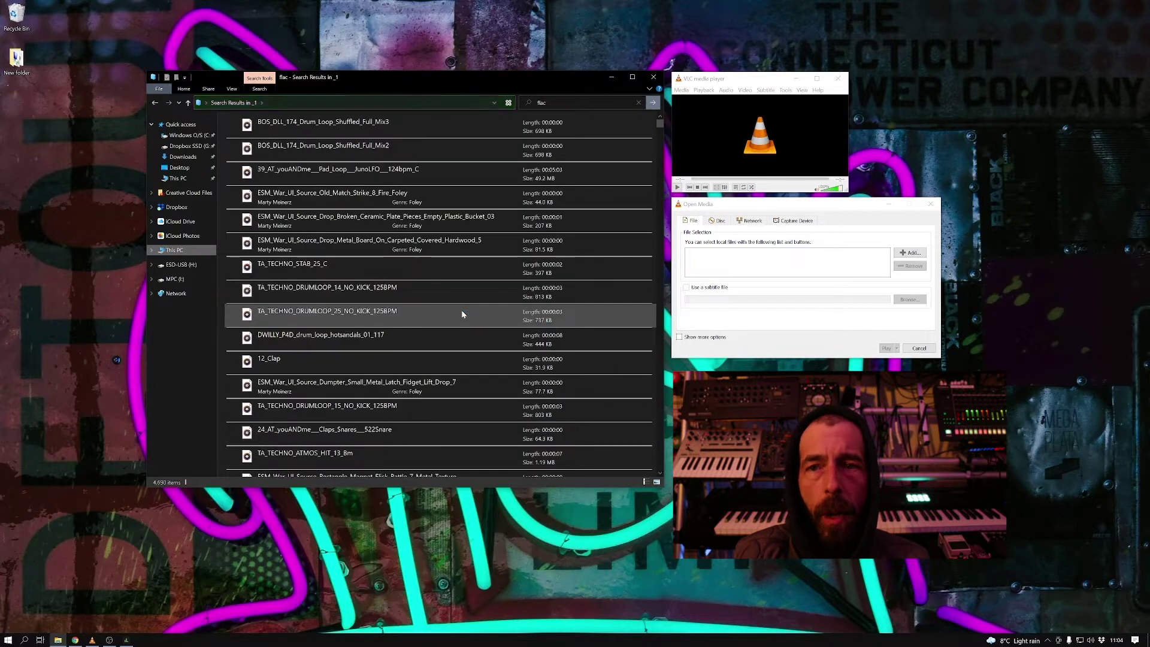
key(ctrl+a)
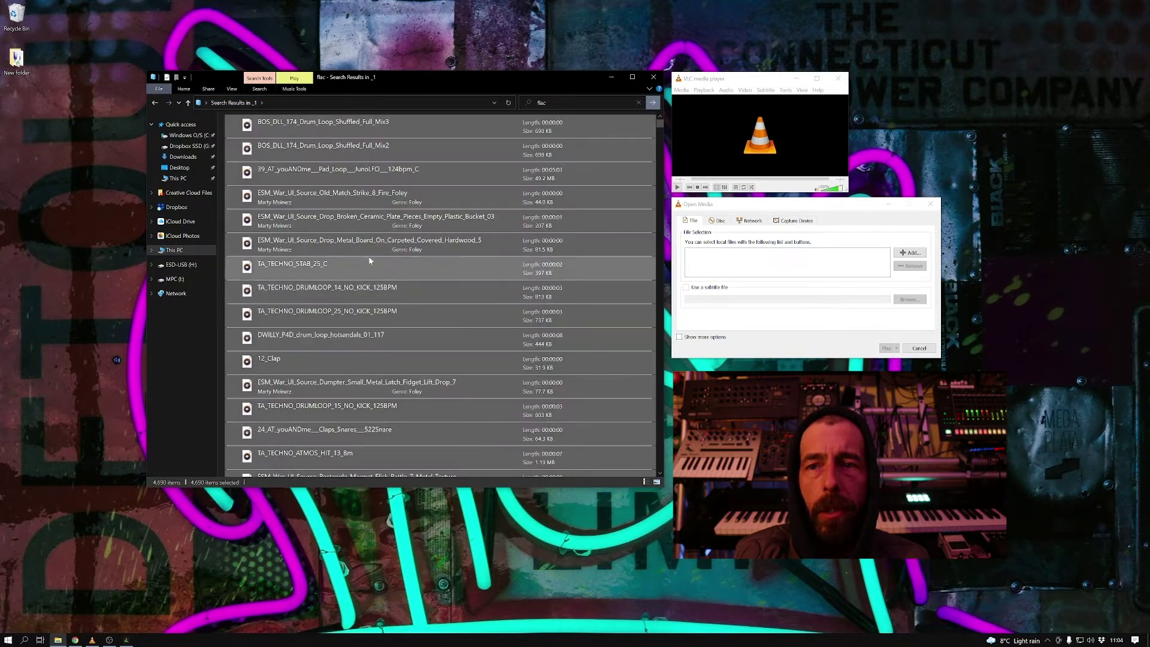
drag(250, 150, 726, 273)
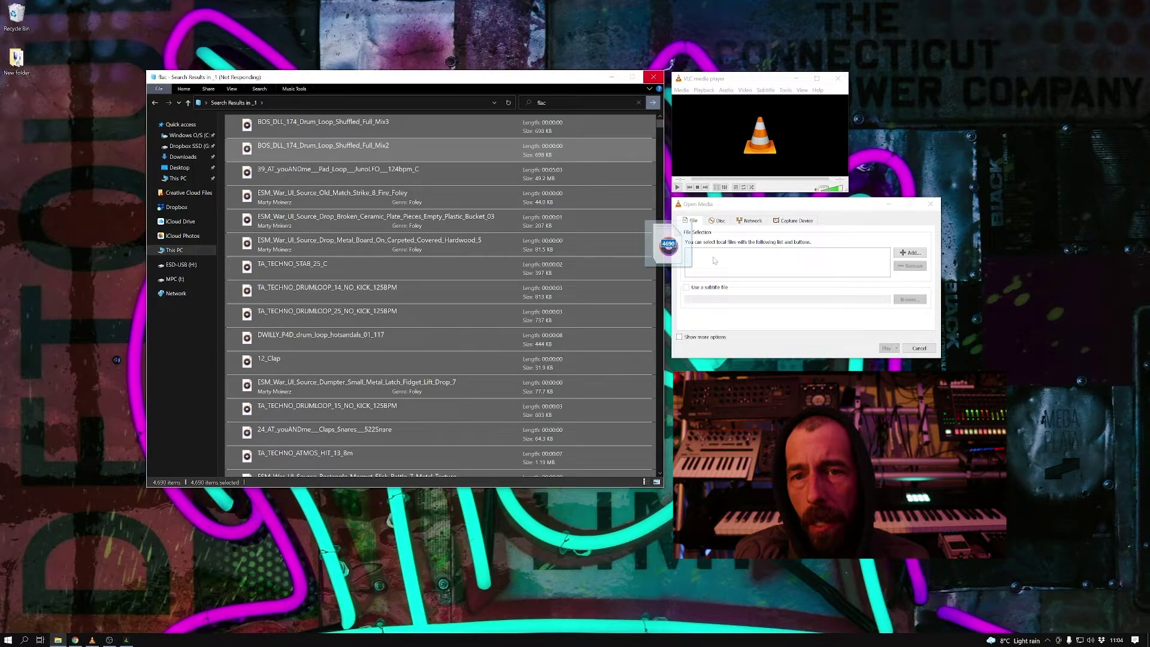
drag(714, 260, 711, 258)
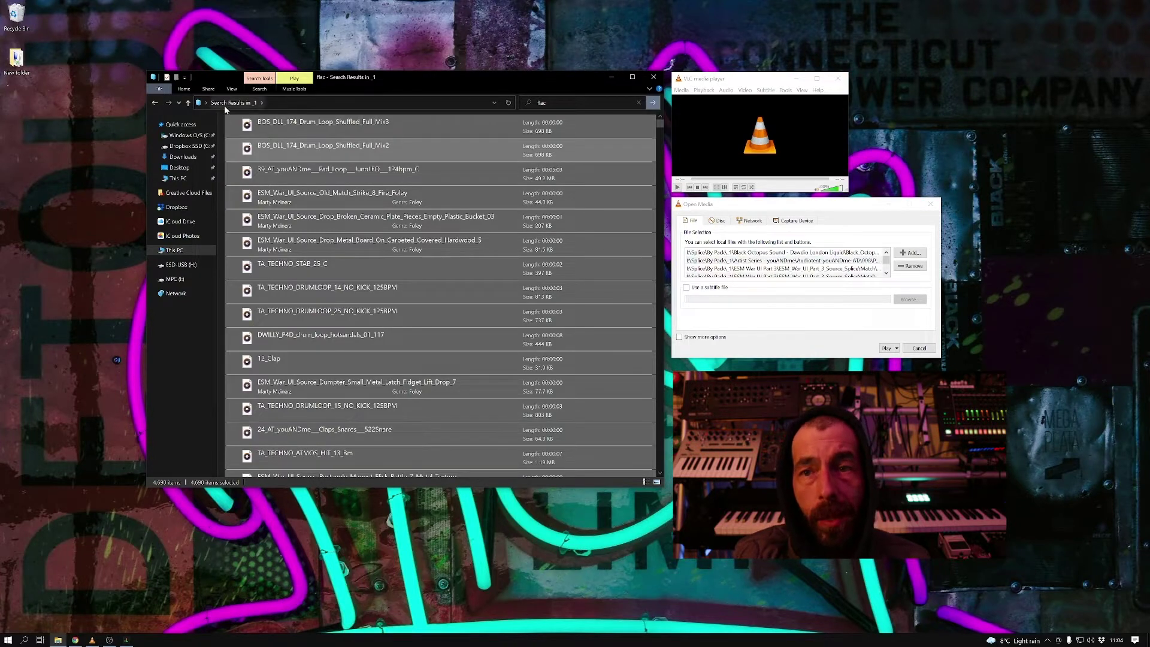
Step: Search the _2 folder for "flac" and add all the resulting files to VLC's Open Media file selection
key(alt+Left)
key(alt+Up)
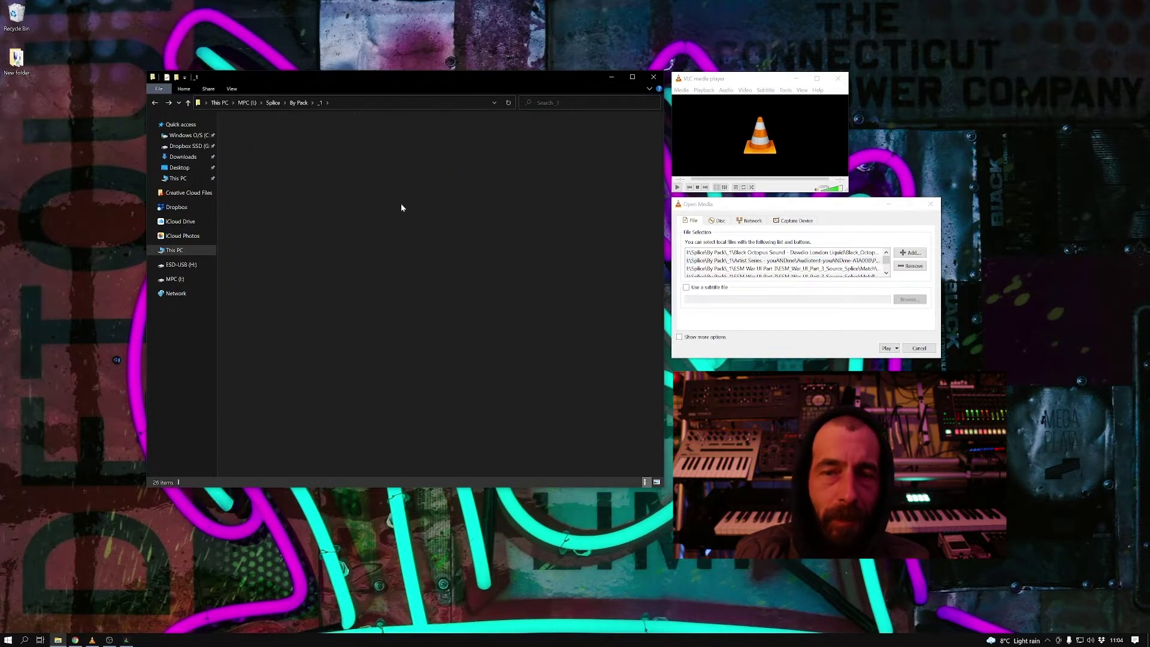
key(Down)
key(Return)
click(575, 102)
click(574, 110)
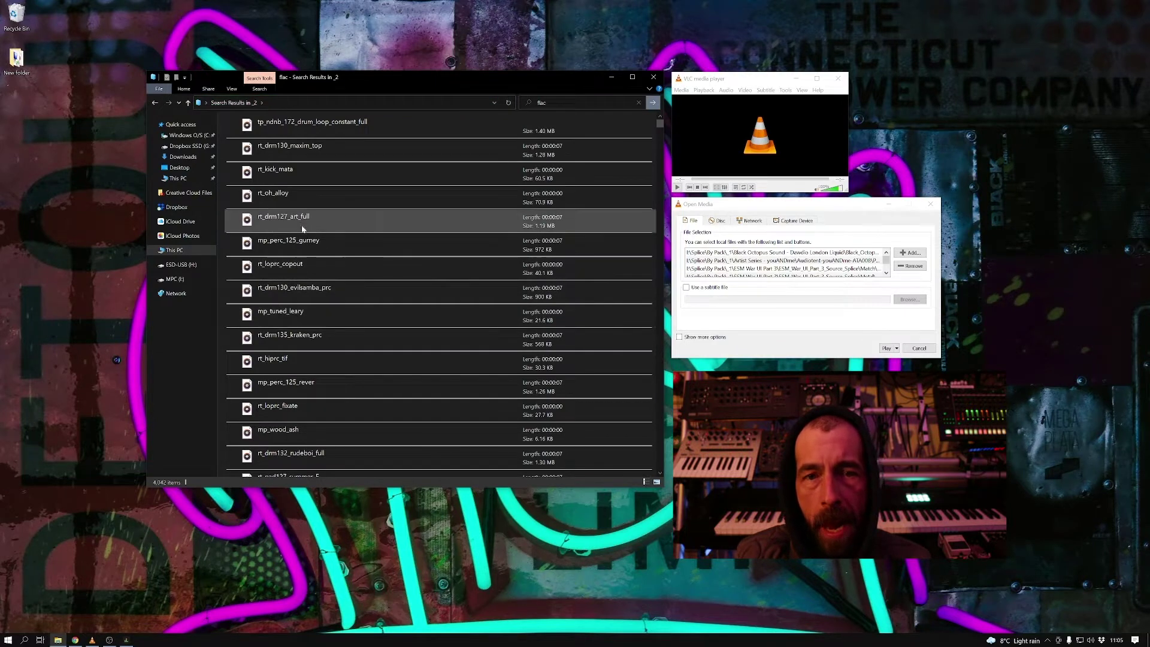
key(ctrl+a)
drag(265, 217, 758, 269)
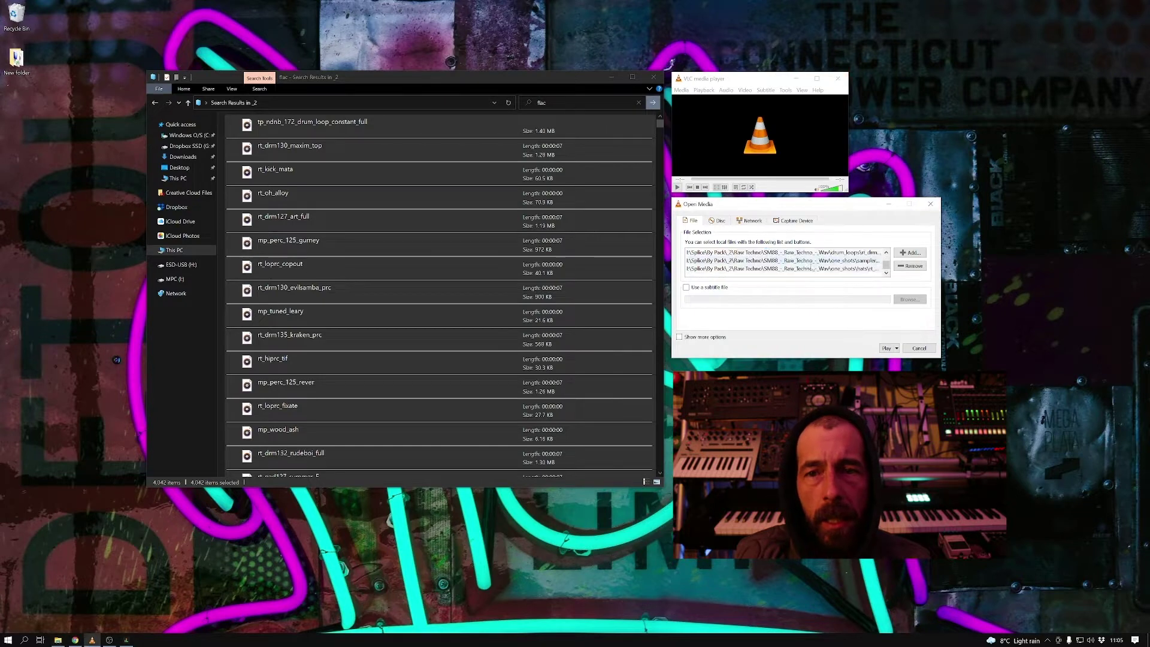
Step: Search the _3 folder for "flac" and add all the resulting files to VLC's Open Media file selection
key(alt+Left)
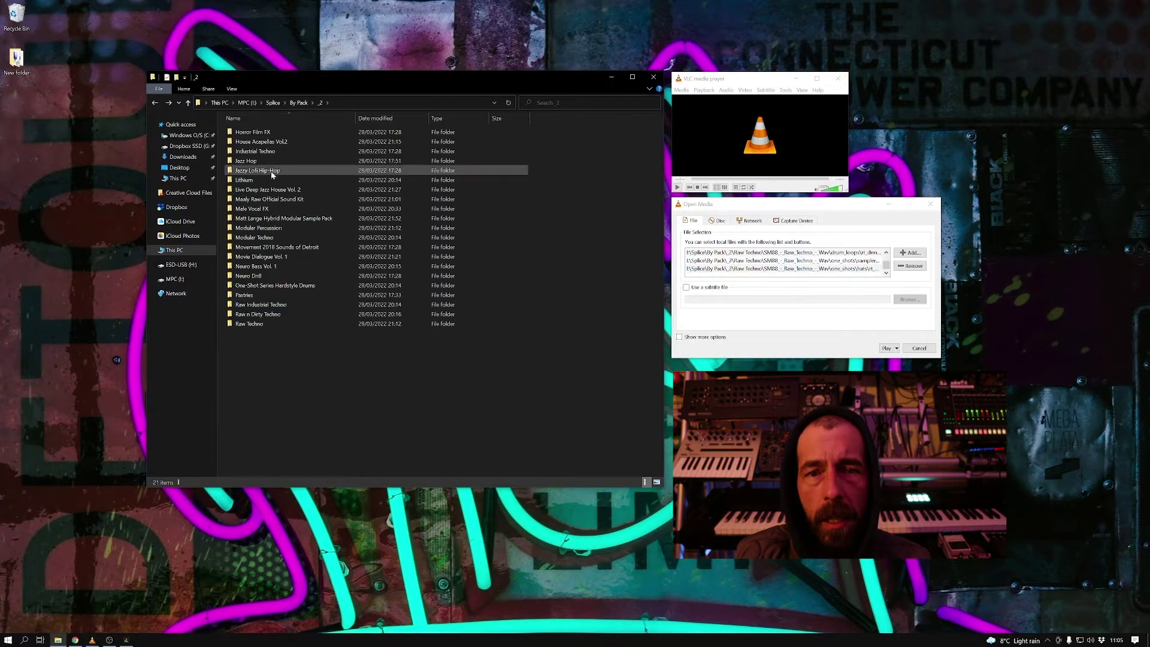
key(alt+Left)
double_click(248, 150)
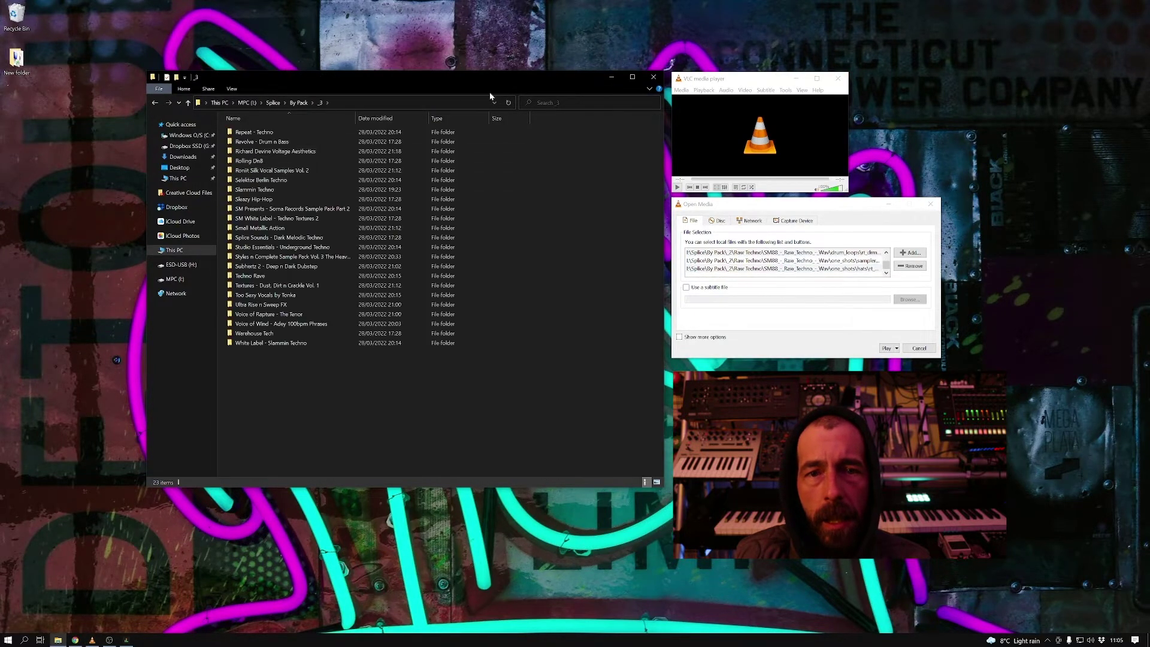
click(569, 102)
click(564, 208)
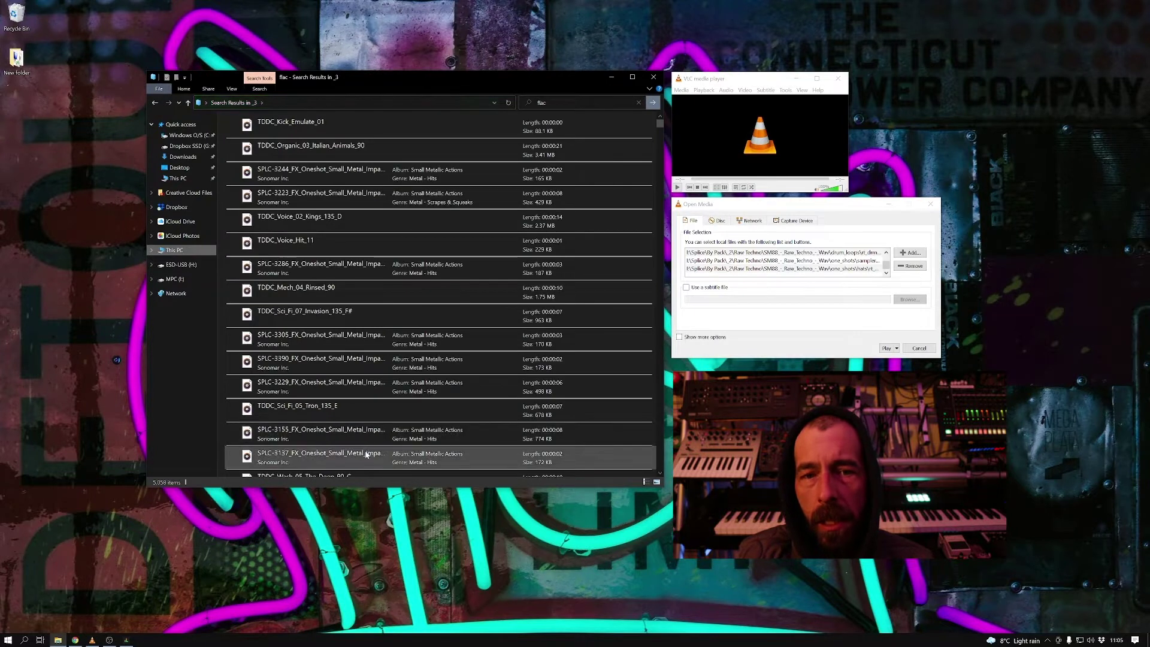
key(ctrl+a)
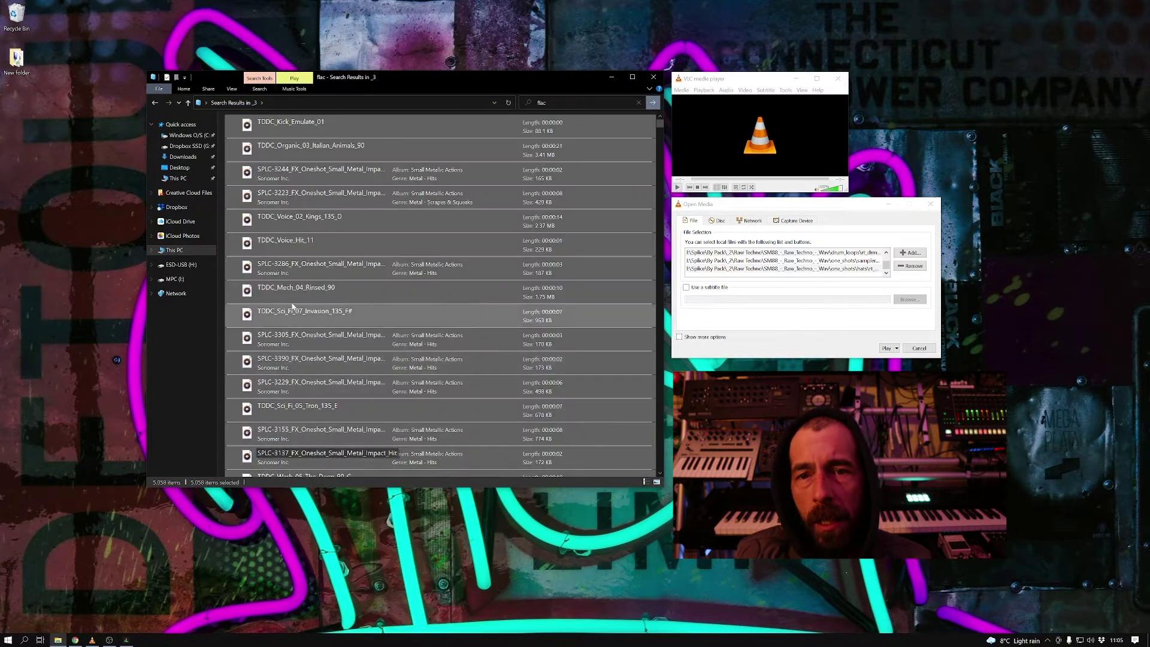
drag(273, 220, 739, 269)
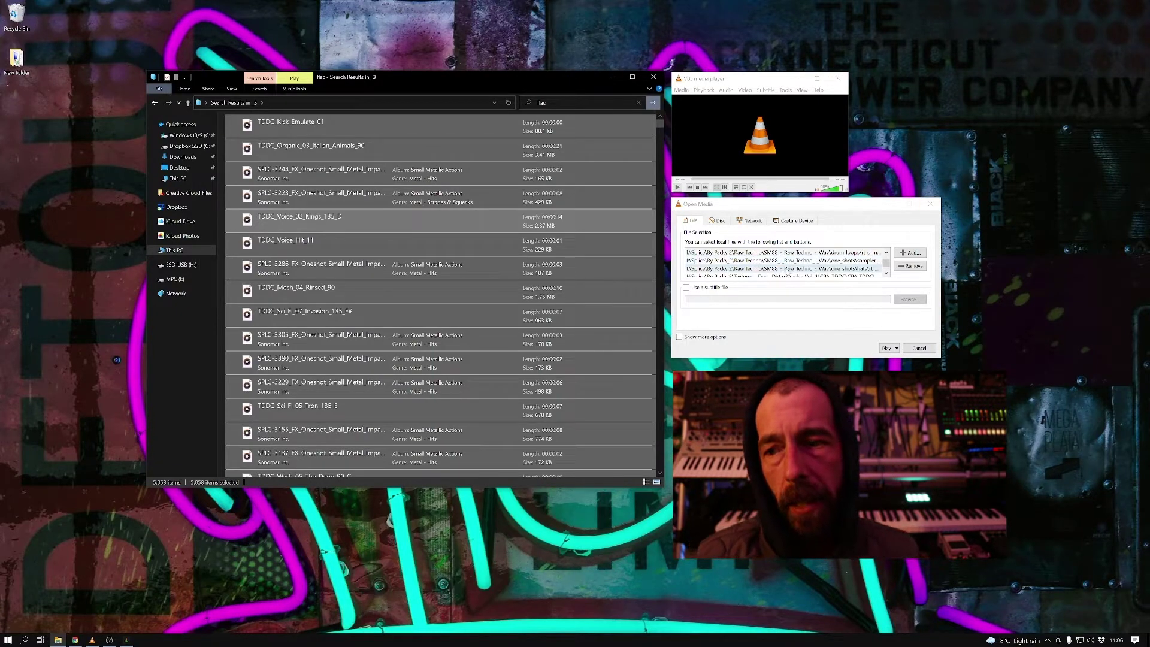
Step: Open the Convert settings for the files listed in VLC and choose the Audio - FLAC profile
click(892, 284)
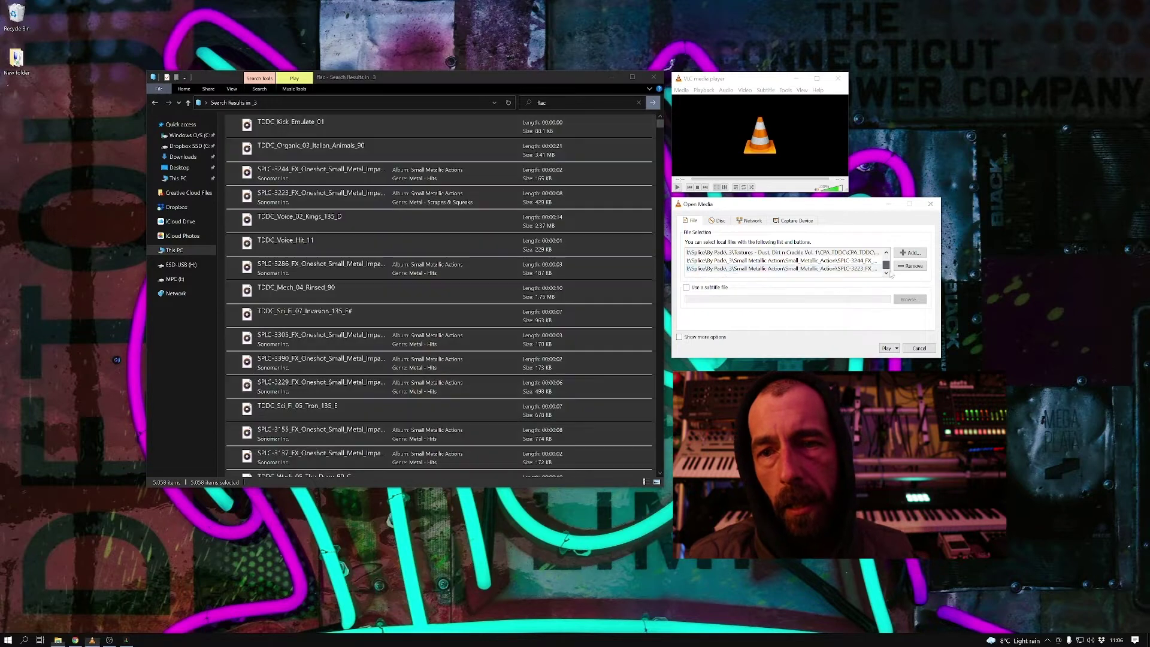
click(897, 348)
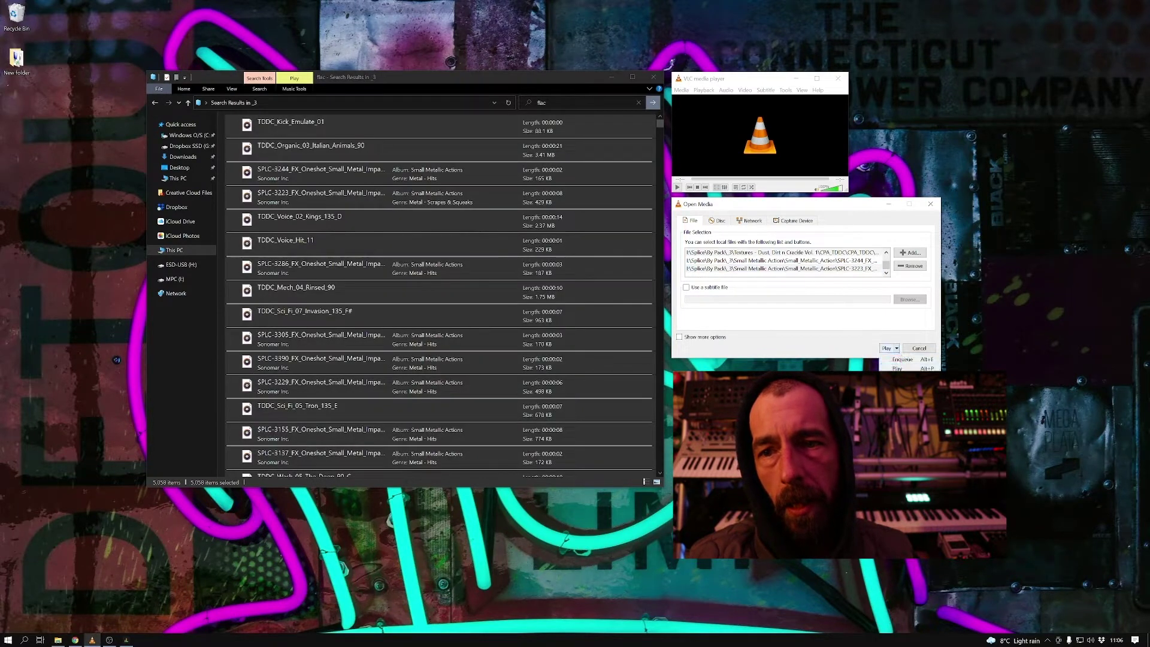
click(898, 387)
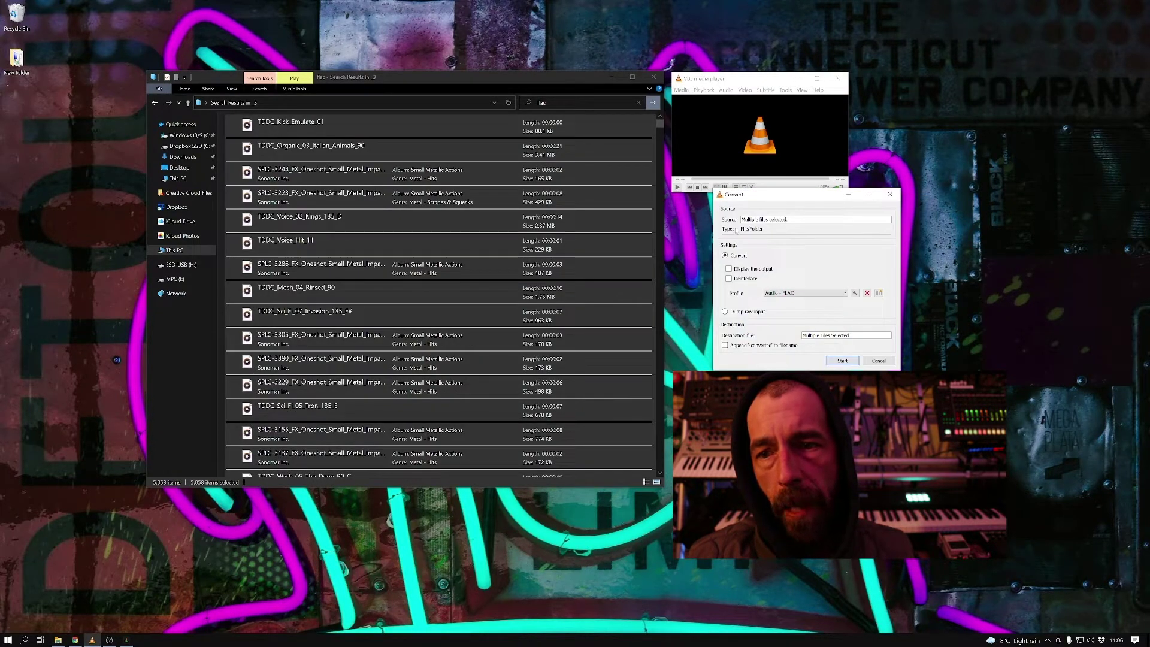
click(781, 293)
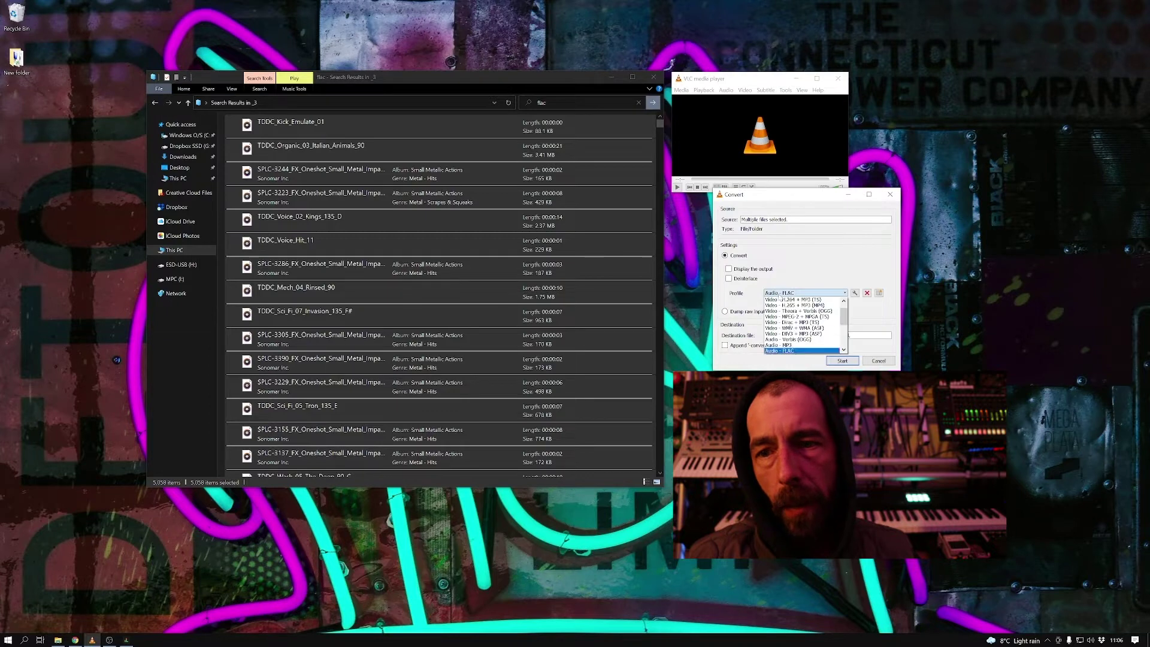
click(791, 351)
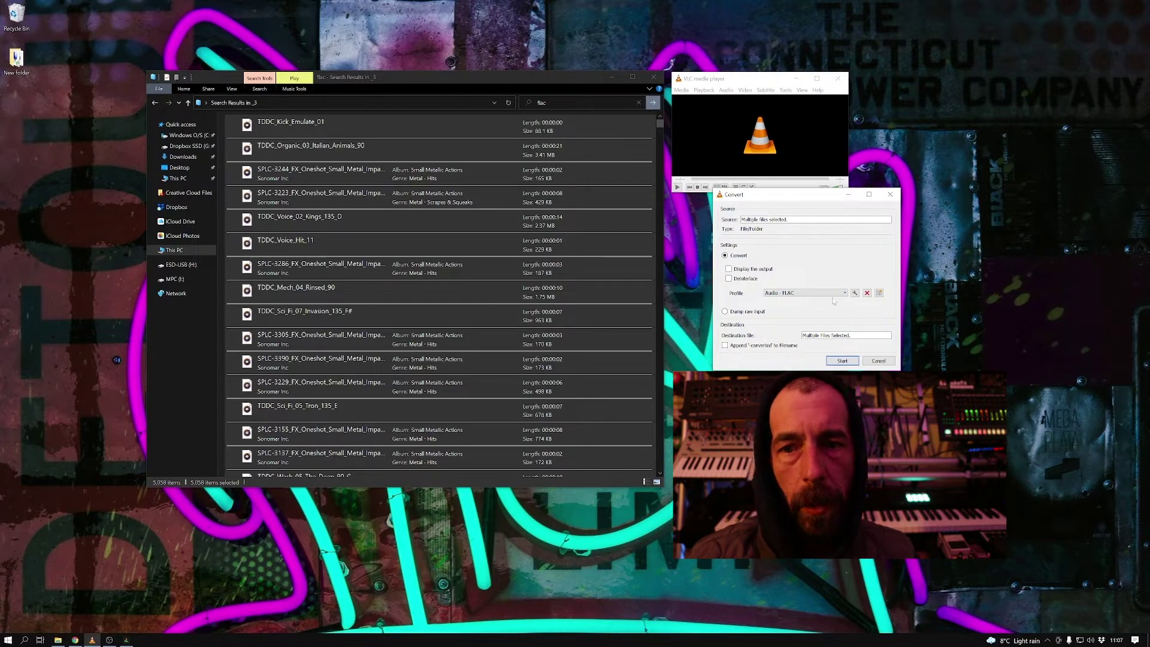
Step: Edit the Audio - FLAC profile to not keep the original audio track and set its audio codec to Flac
click(854, 293)
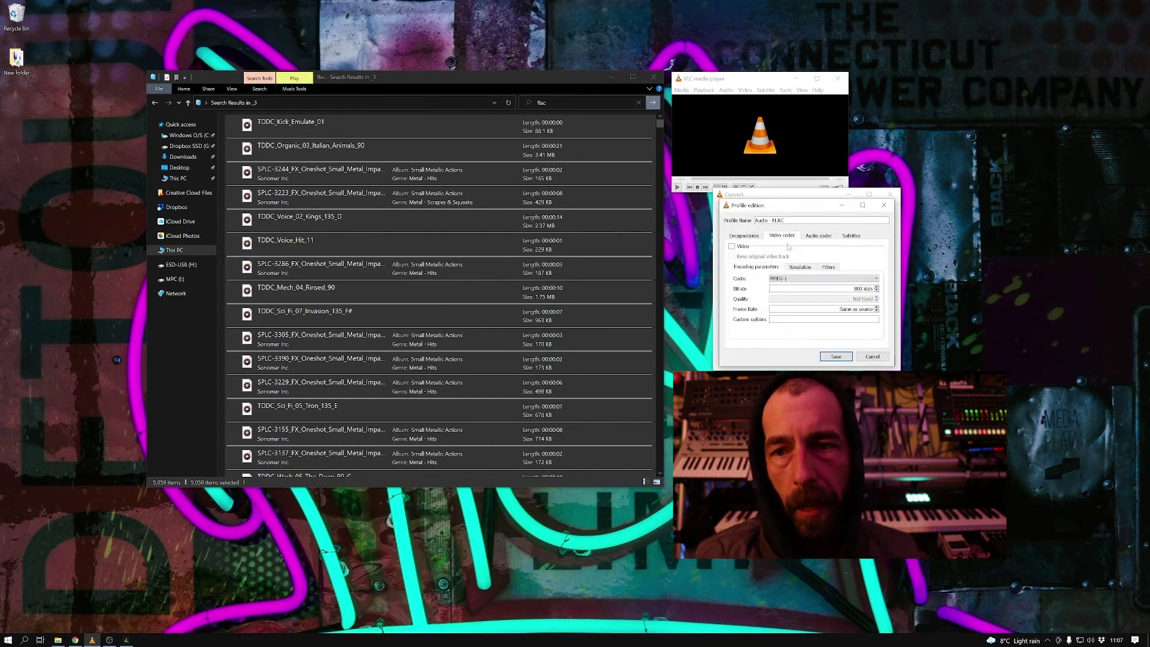
click(818, 235)
click(732, 256)
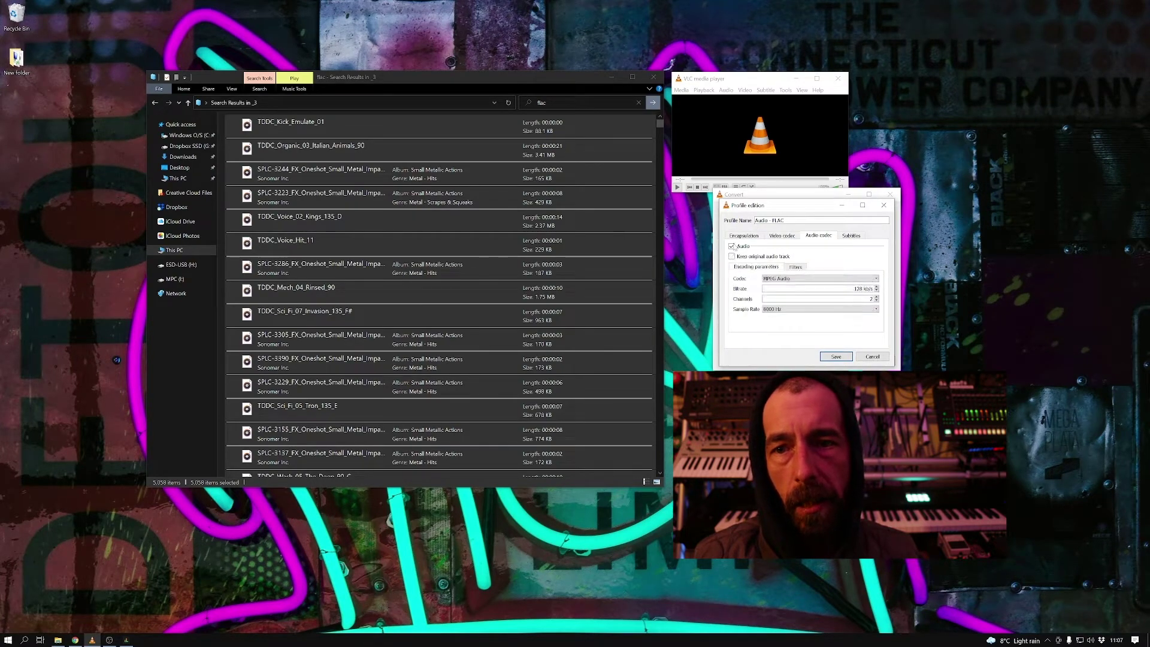
click(799, 279)
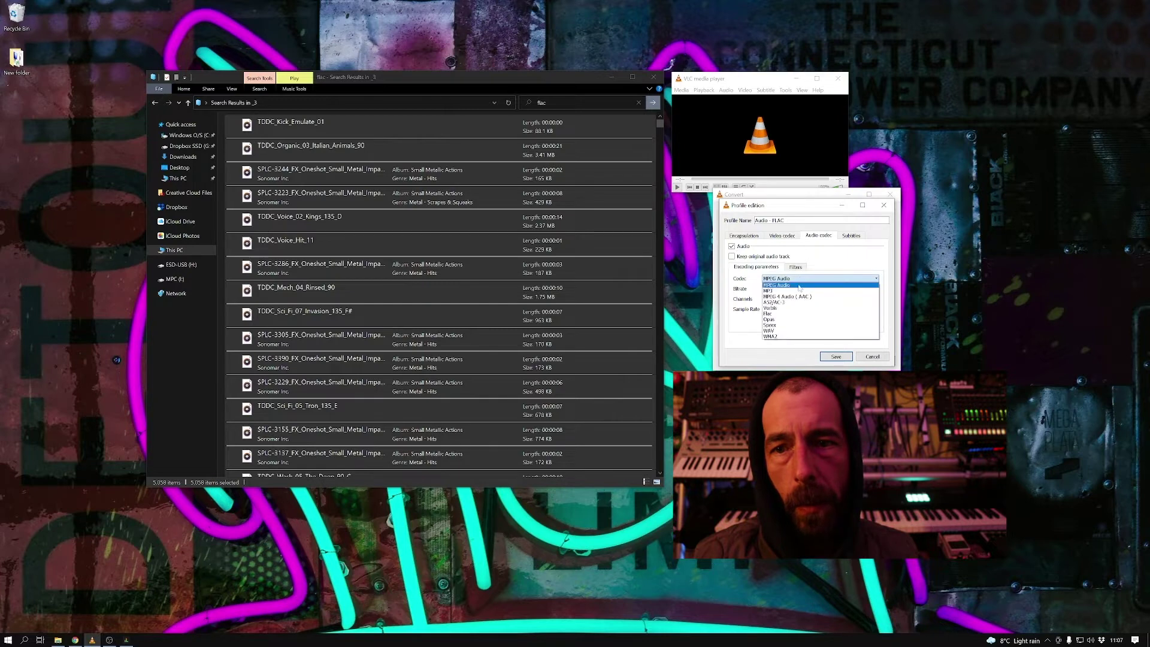
click(799, 315)
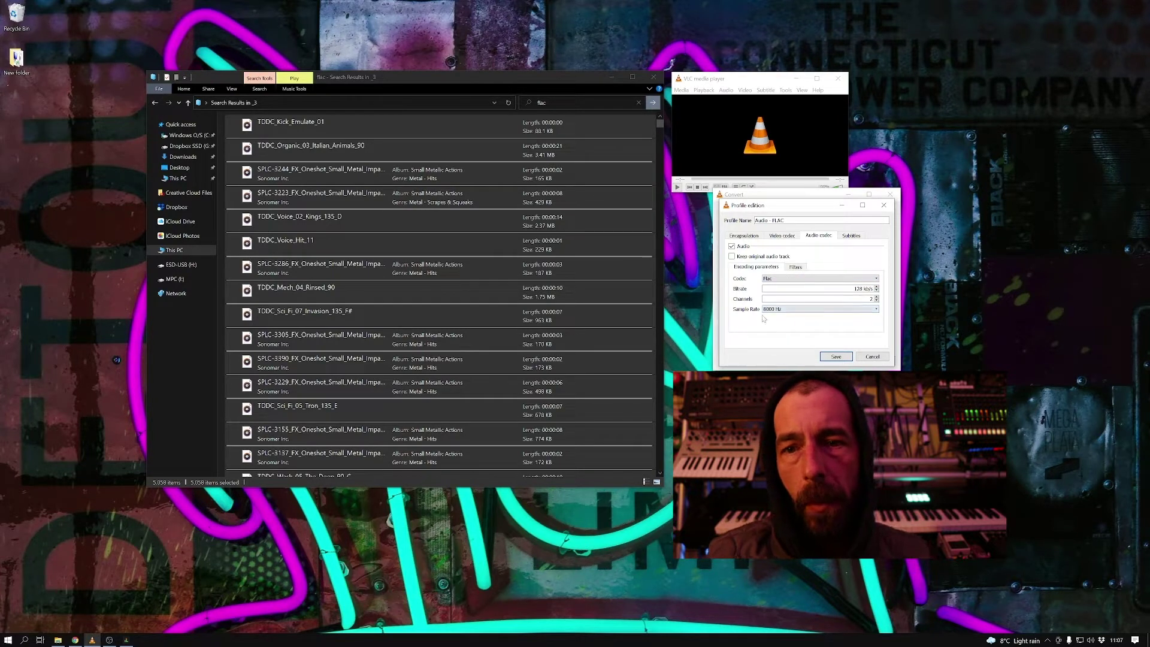
Step: Save the edited Audio - FLAC profile and start the batch conversion with '-converted' appended to the filenames
click(737, 236)
click(836, 358)
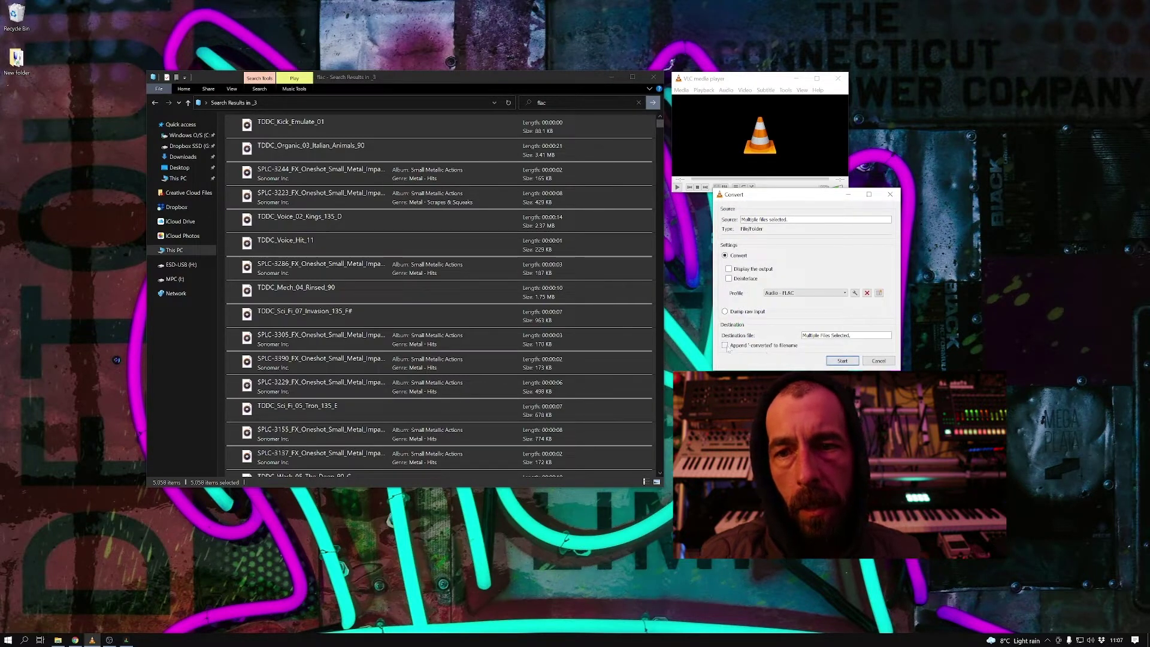
click(842, 360)
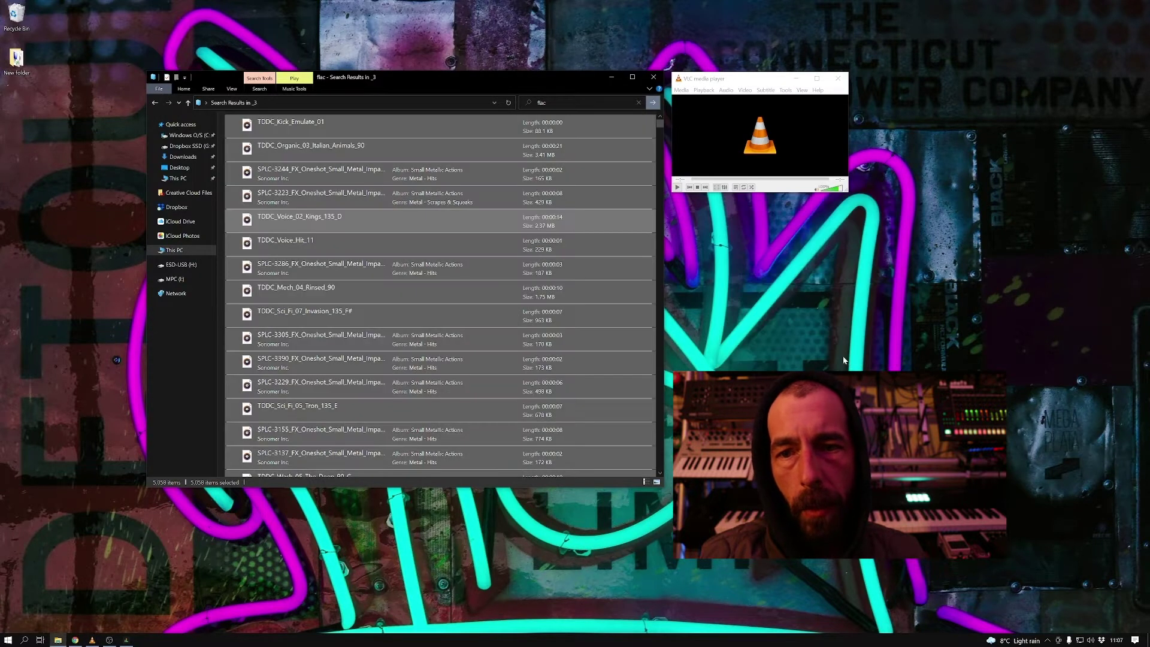
click(735, 84)
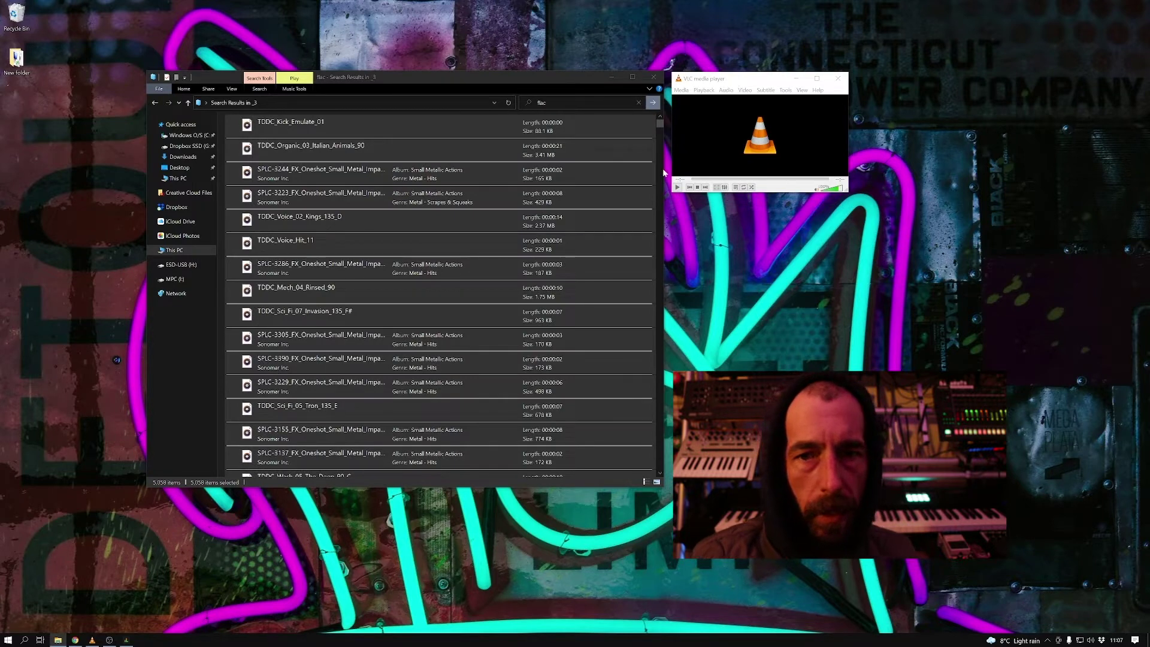
click(715, 84)
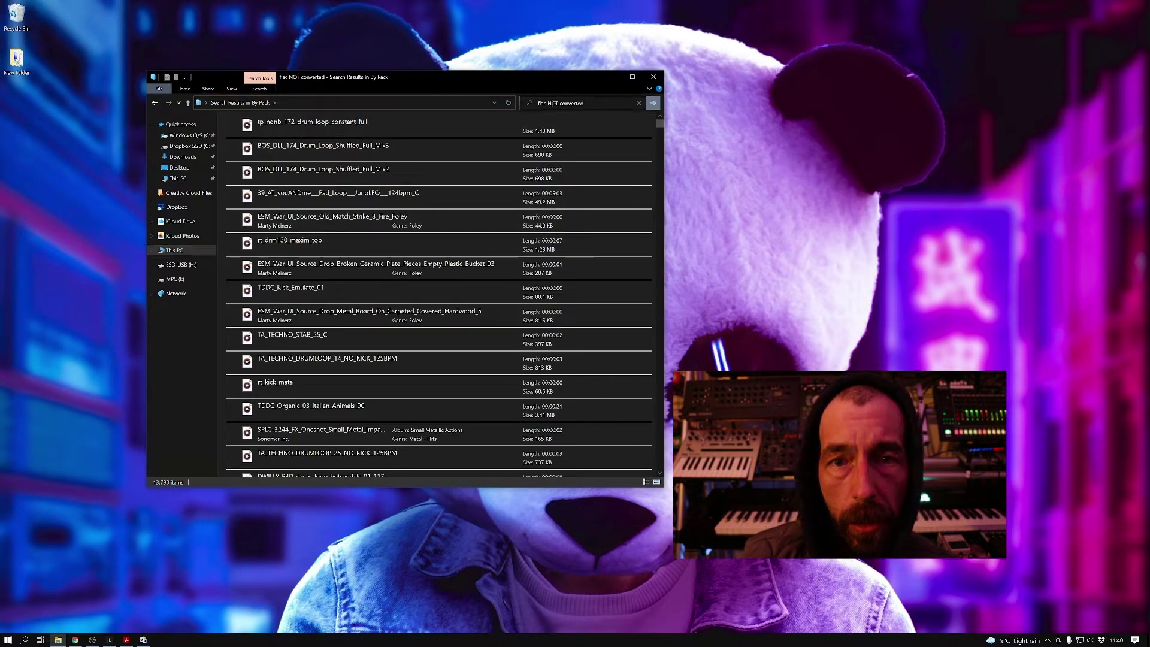
Step: Search By Pack for "flac NOT converted" and delete all the original FLAC files found
key(BackSpace)
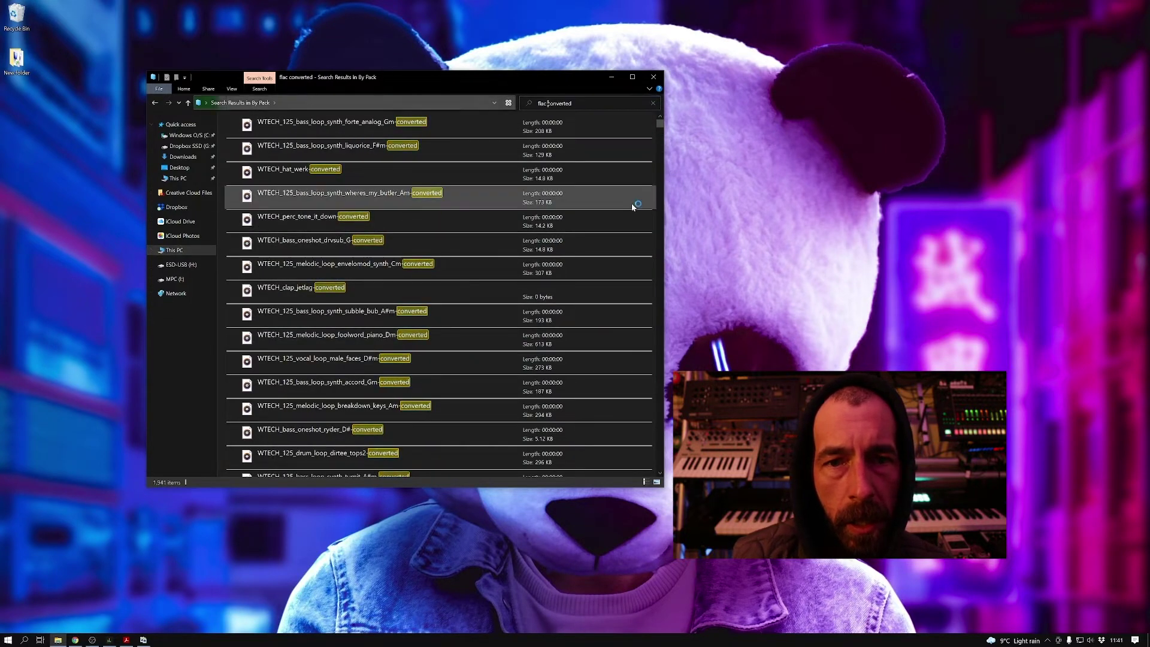
text(NOT)
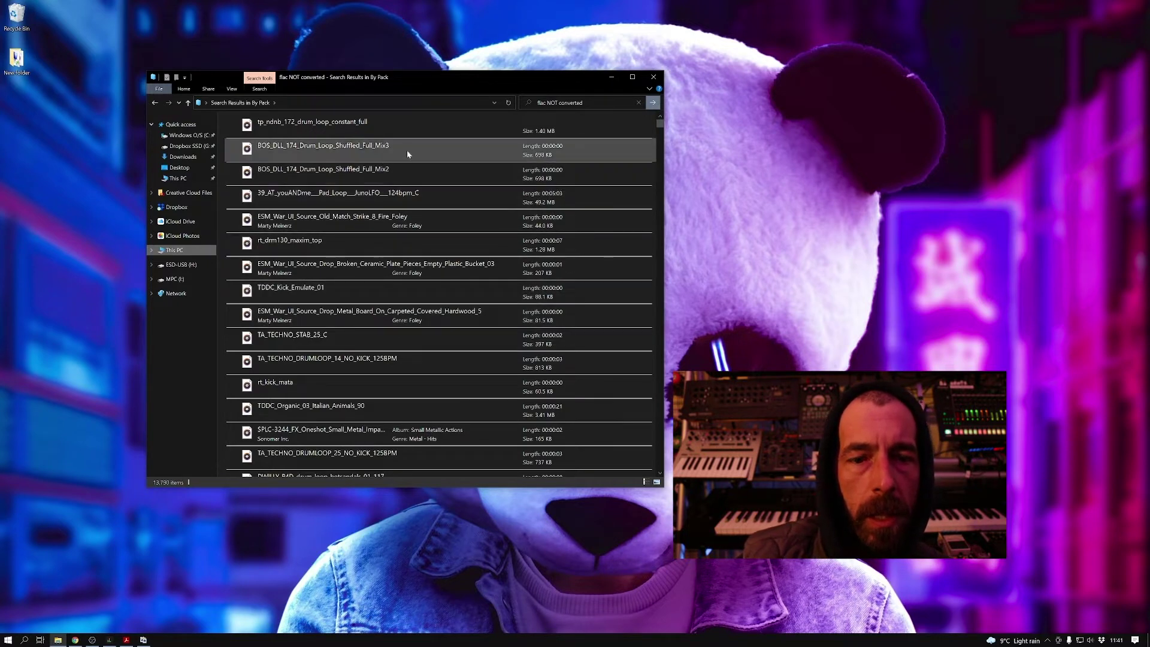
key(ctrl+a)
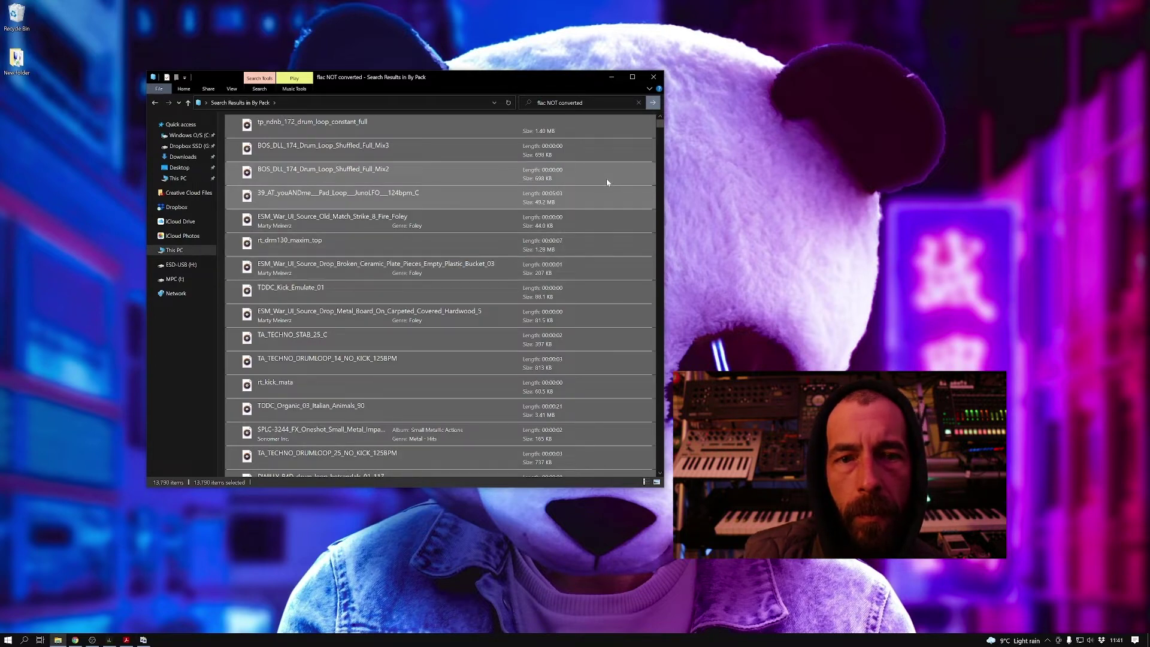
key(Delete)
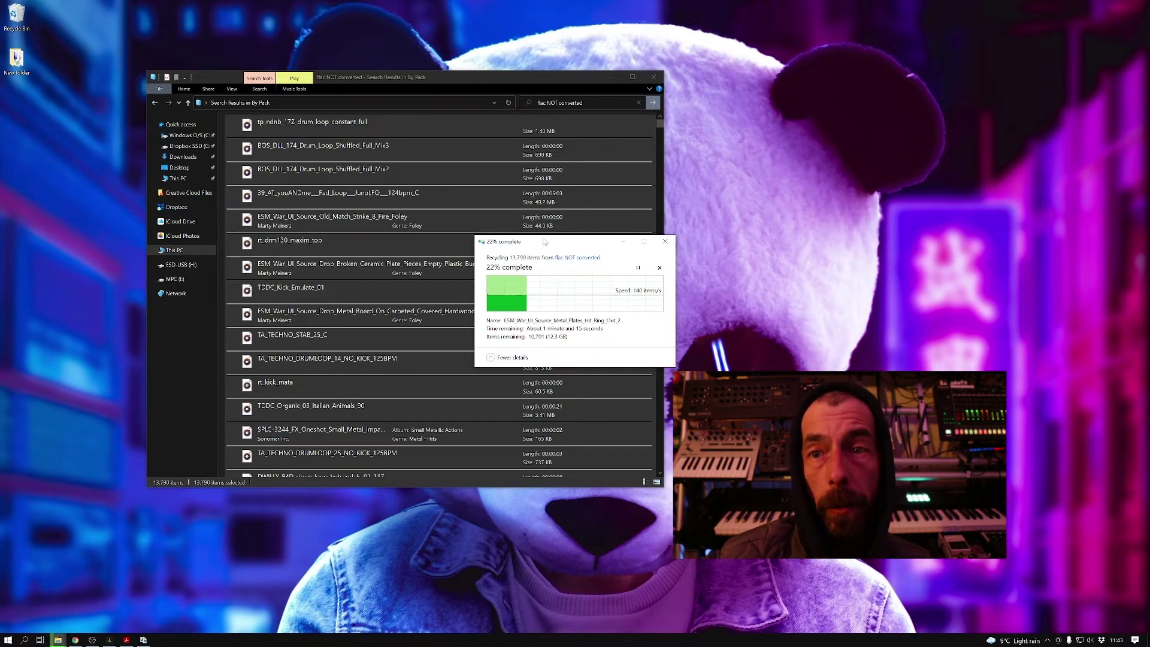
drag(544, 241, 398, 215)
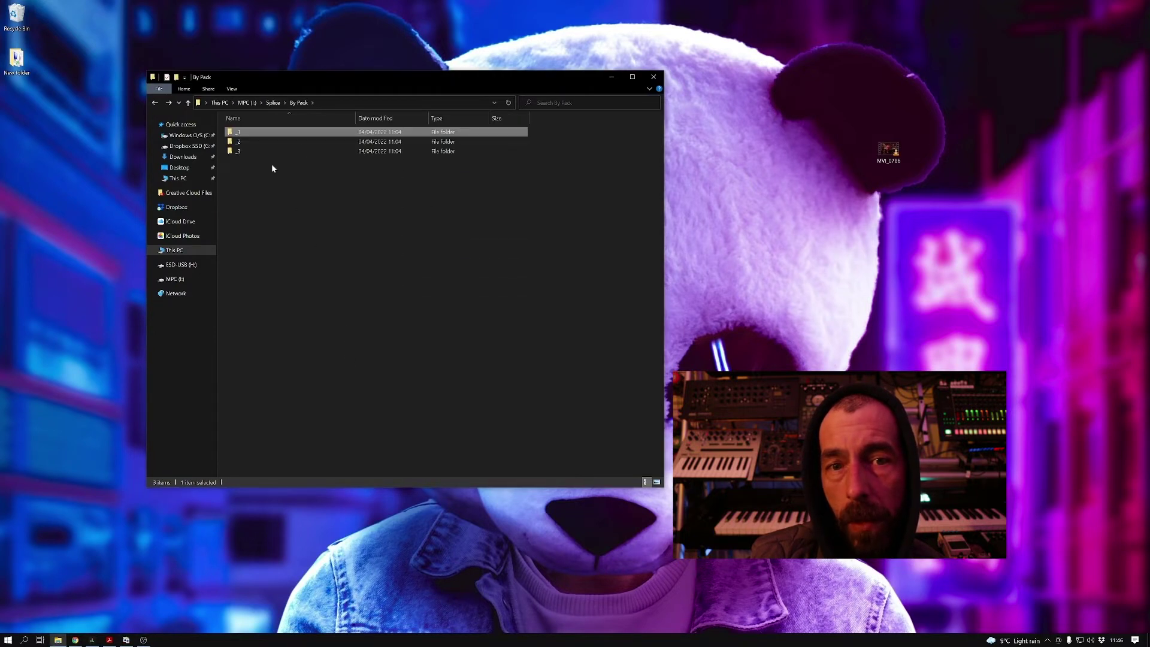
Step: Check the converted files in the Bass_Hits folder inside _1, 90s Rave, AudioMIDI
double_click(273, 173)
double_click(243, 132)
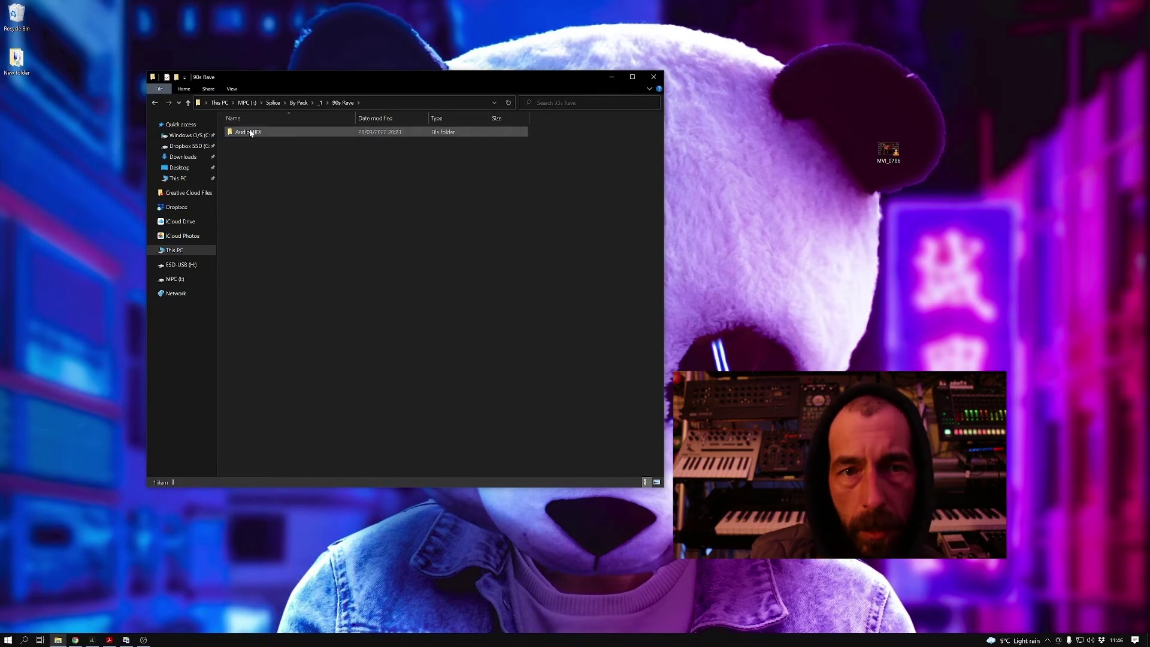
double_click(246, 132)
click(252, 133)
double_click(252, 133)
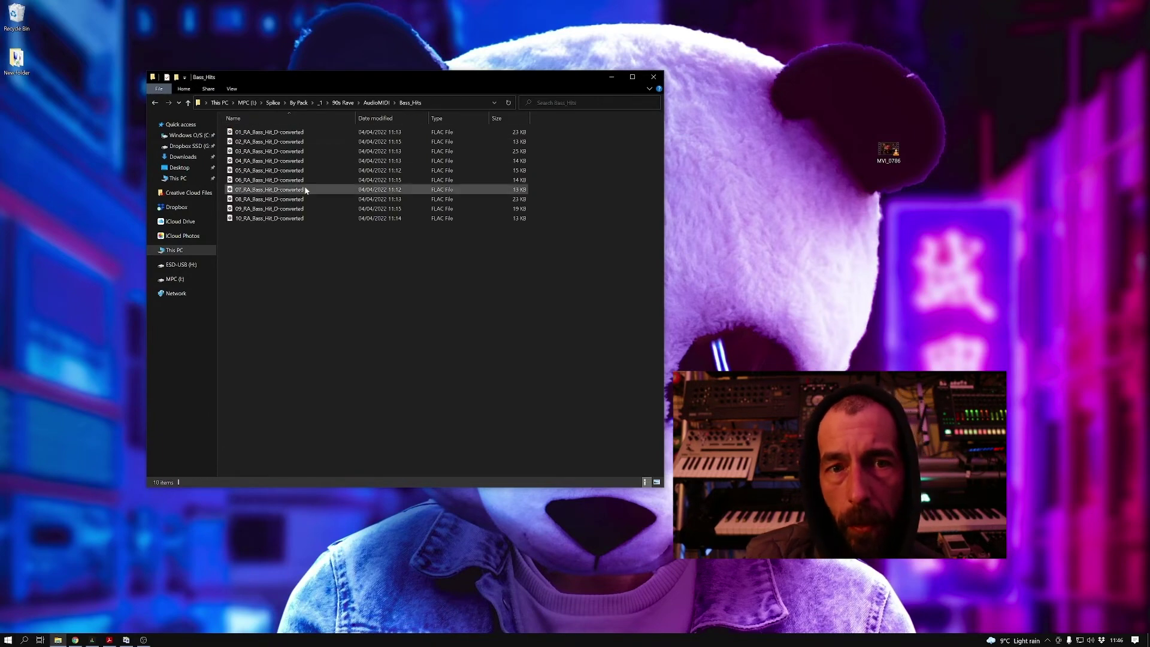
Step: Move all the sample pack folders out of the _1 folder up into By Pack
key(BackSpace)
key(BackSpace)
key(BackSpace)
key(ctrl+a)
key(BackSpace)
key(BackSpace)
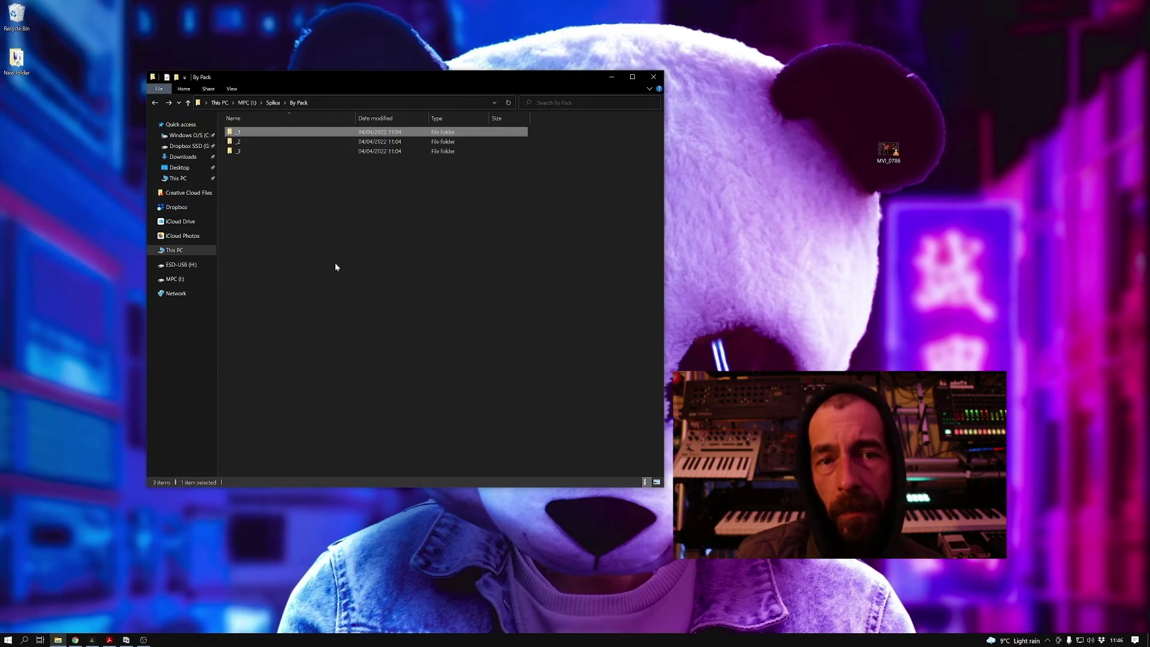
key(Return)
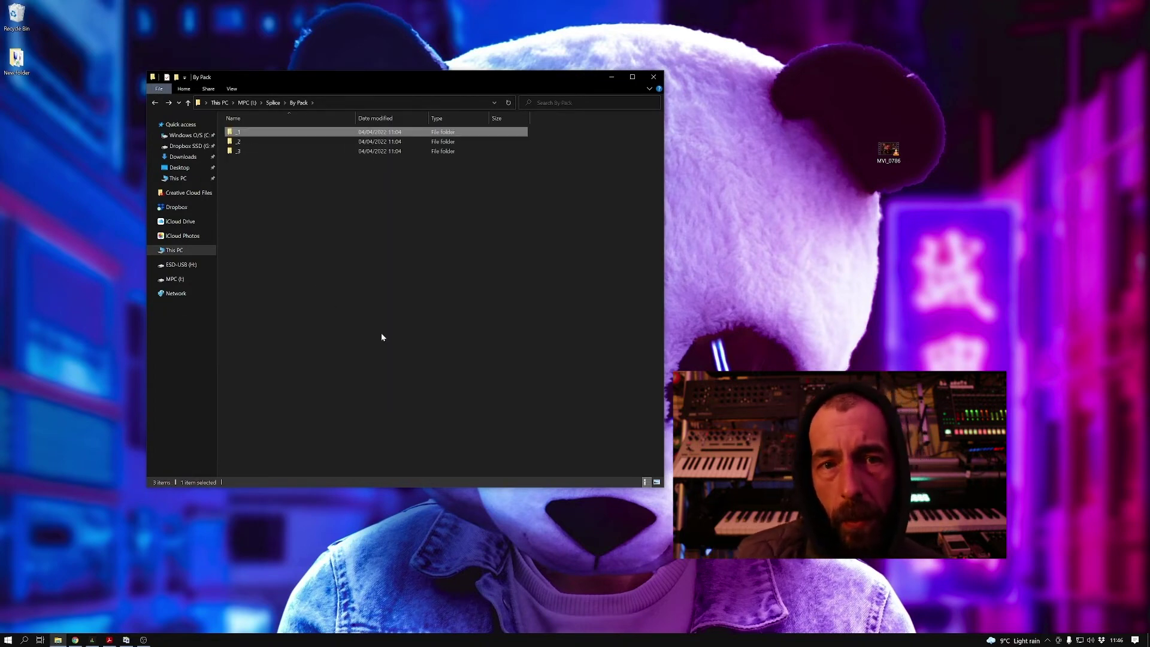
key(ctrl+v)
Step: Move all the sample pack folders out of the _2 folder up into By Pack
click(240, 141)
key(Return)
key(ctrl+a)
key(ctrl+x)
key(BackSpace)
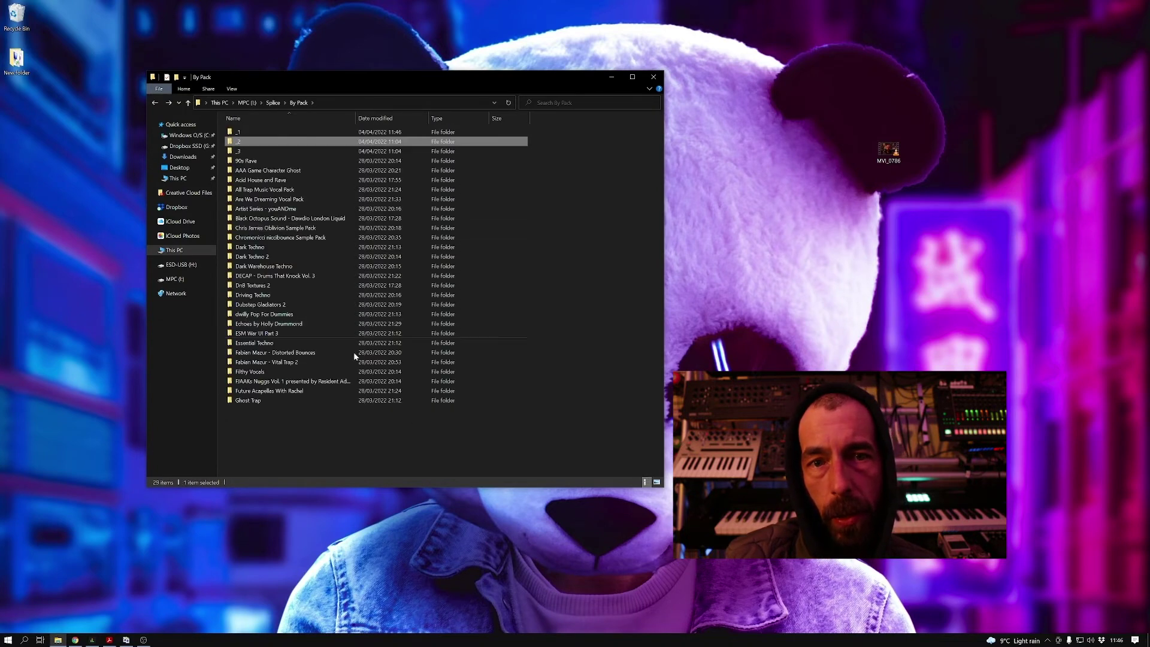
key(ctrl+v)
Step: Move all the sample pack folders out of the _3 folder up into By Pack
click(243, 151)
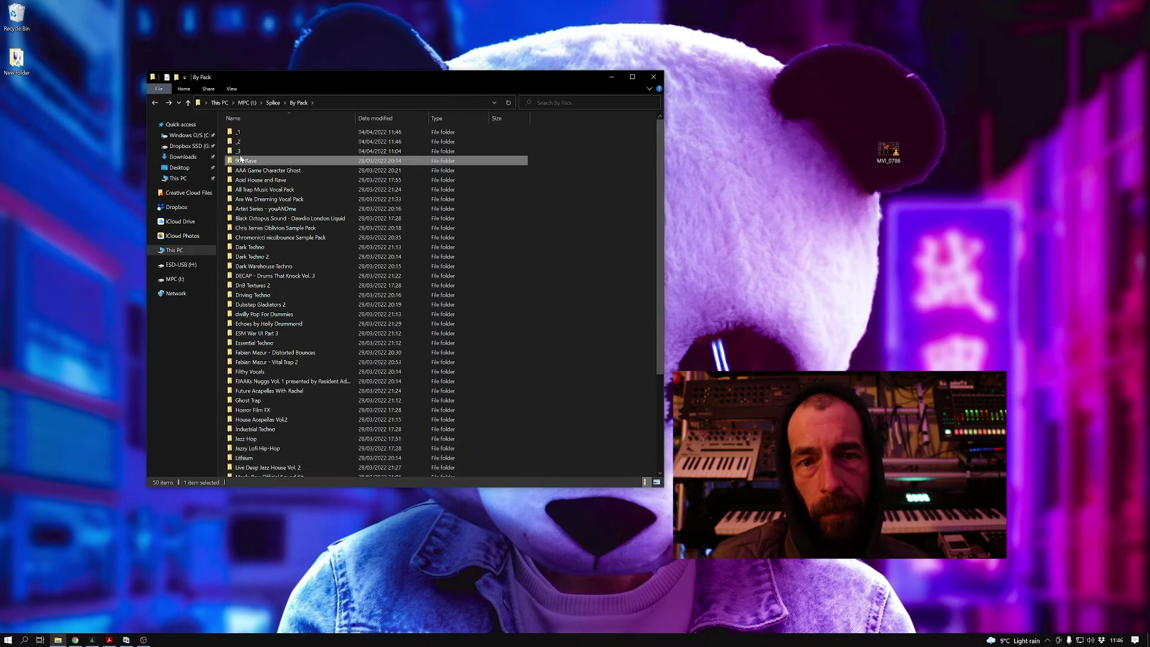
key(Return)
key(ctrl+a)
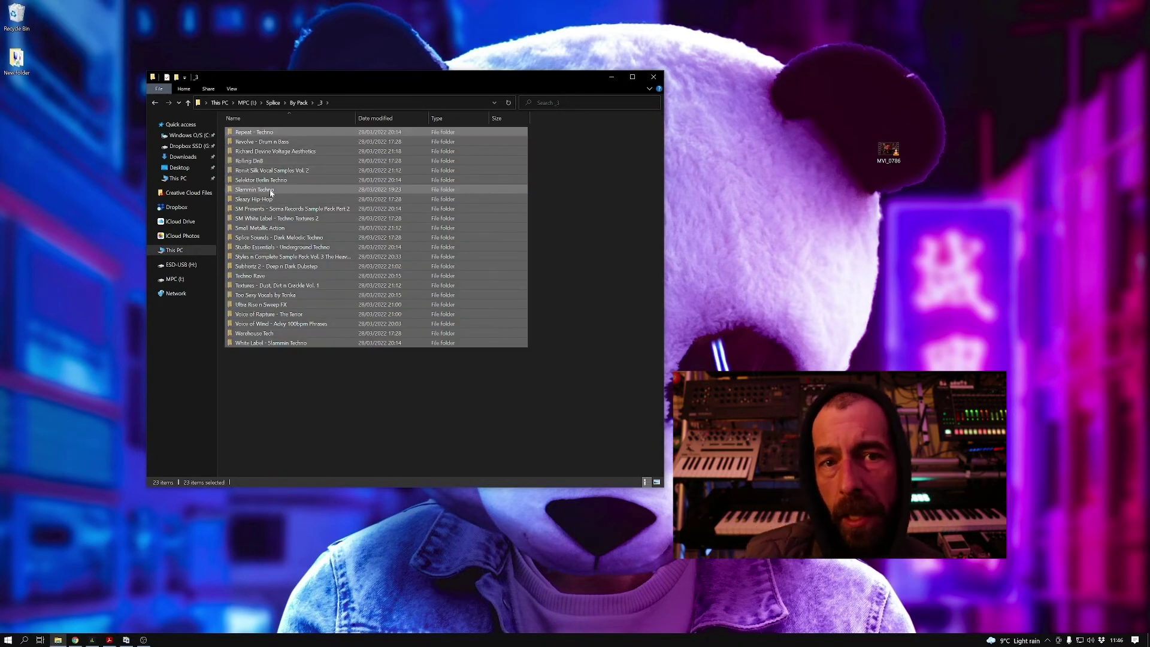
key(ctrl+x)
key(BackSpace)
key(ctrl+v)
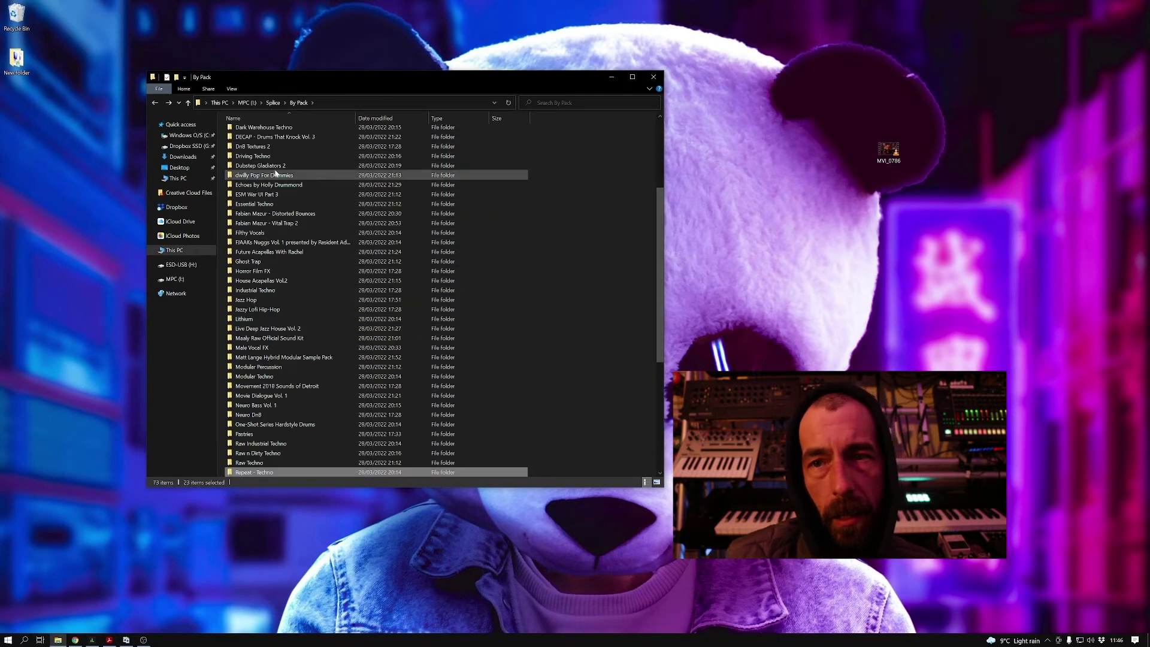
Step: Open the _1, _2 and _3 folders one after another to check whether anything is left inside
scroll(339, 304, up, 5)
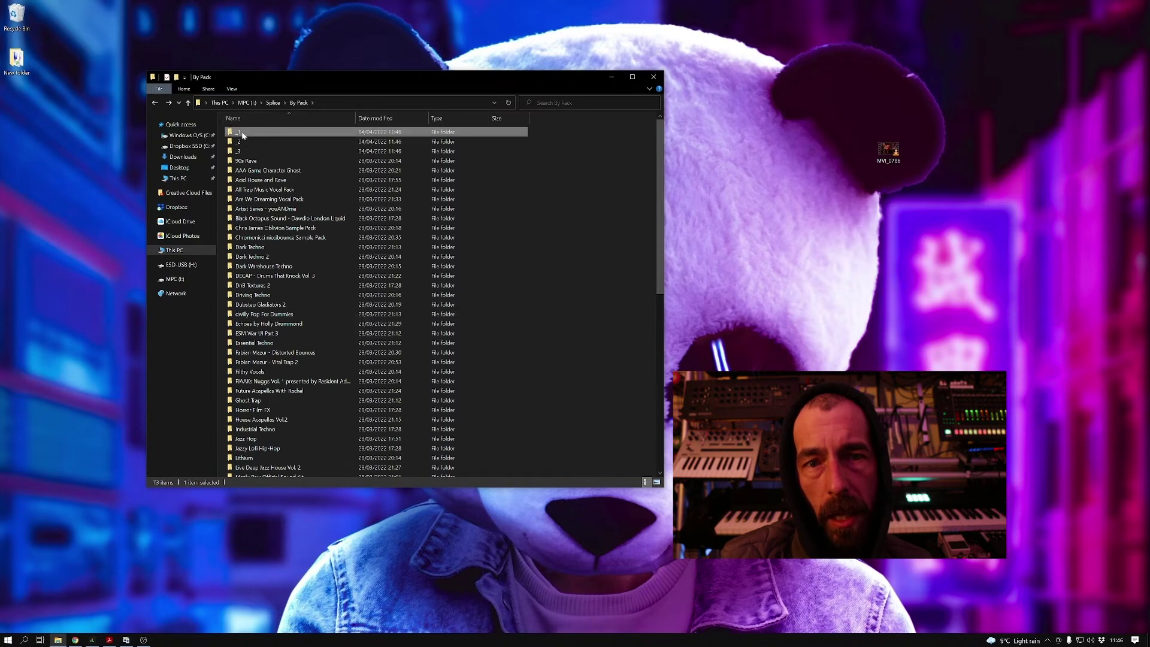
double_click(243, 135)
key(BackSpace)
double_click(242, 142)
key(BackSpace)
double_click(241, 151)
key(BackSpace)
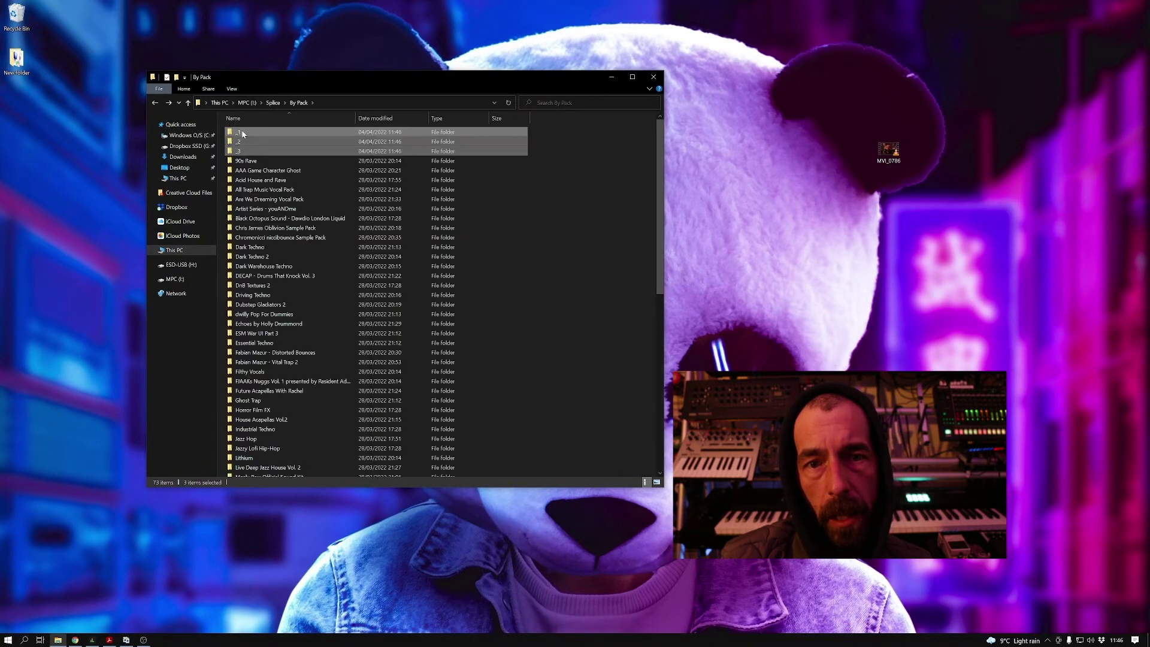
Step: Delete the _1, _2 and _3 folders from By Pack and close the folder window
key(Delete)
key(Return)
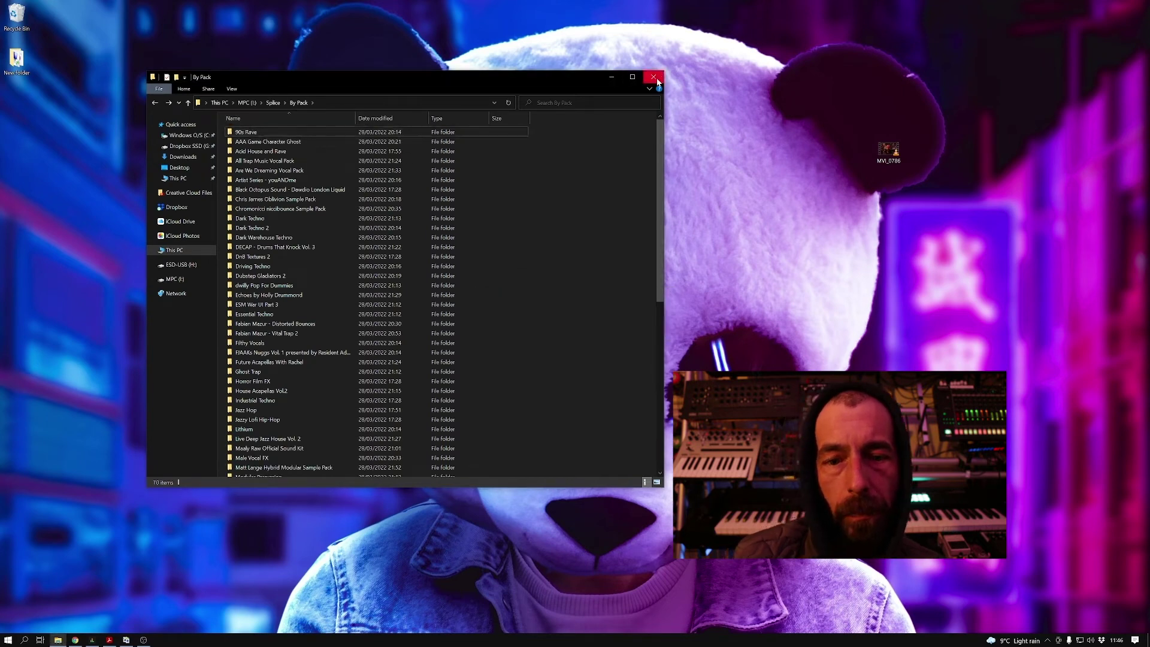
click(1047, 640)
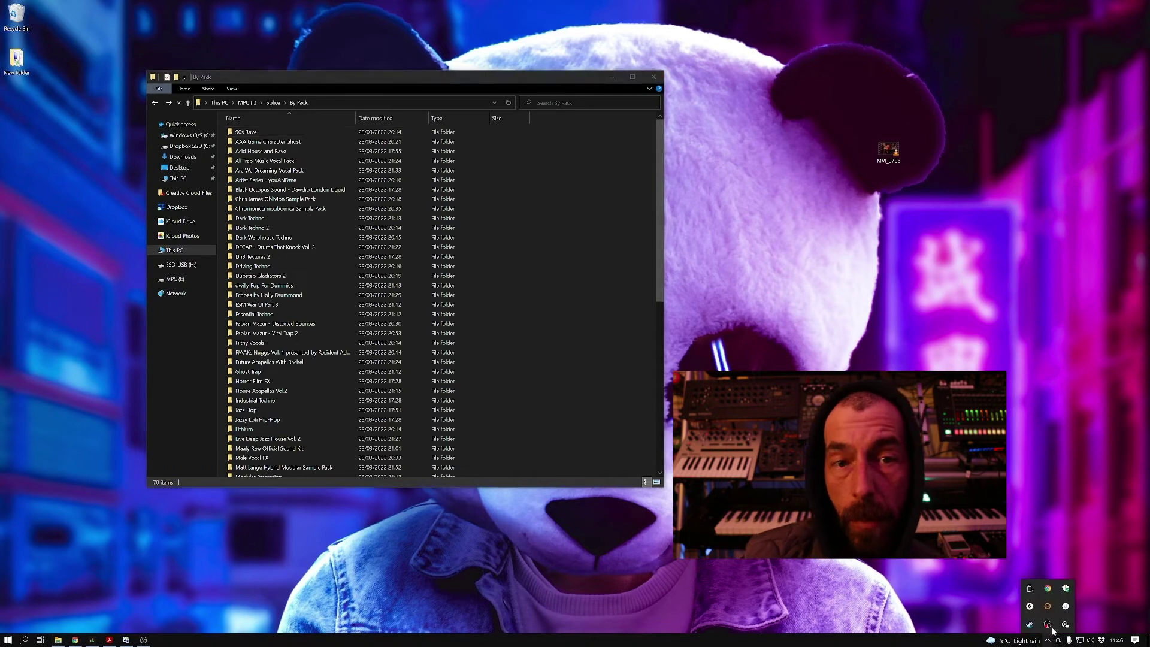
click(653, 77)
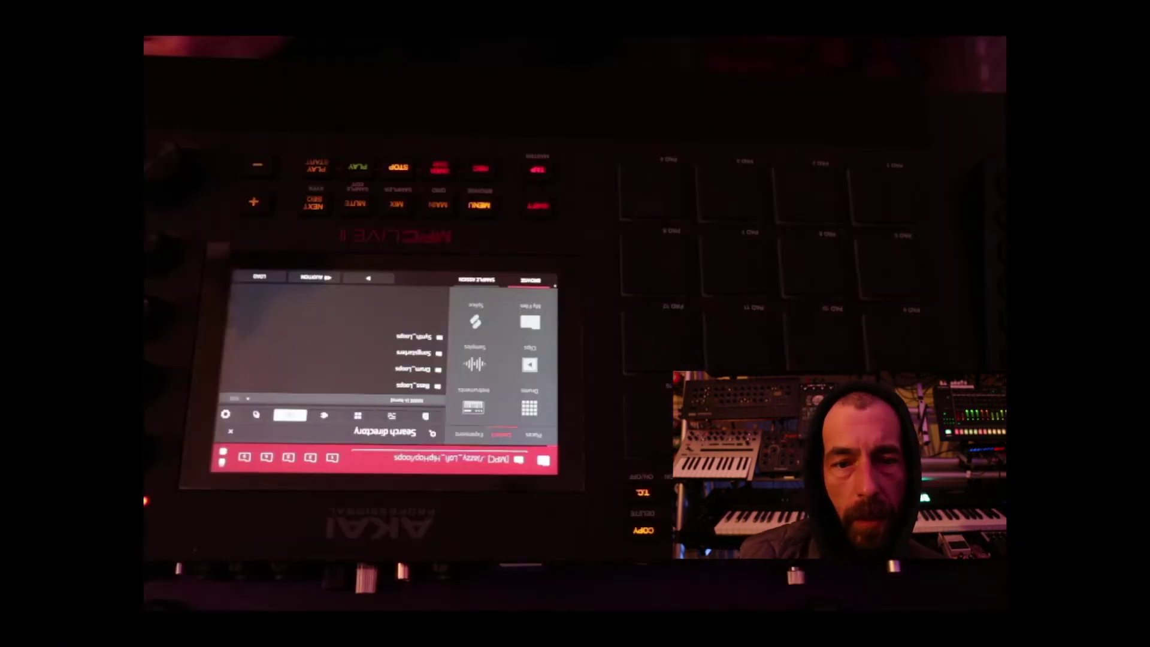
click(334, 385)
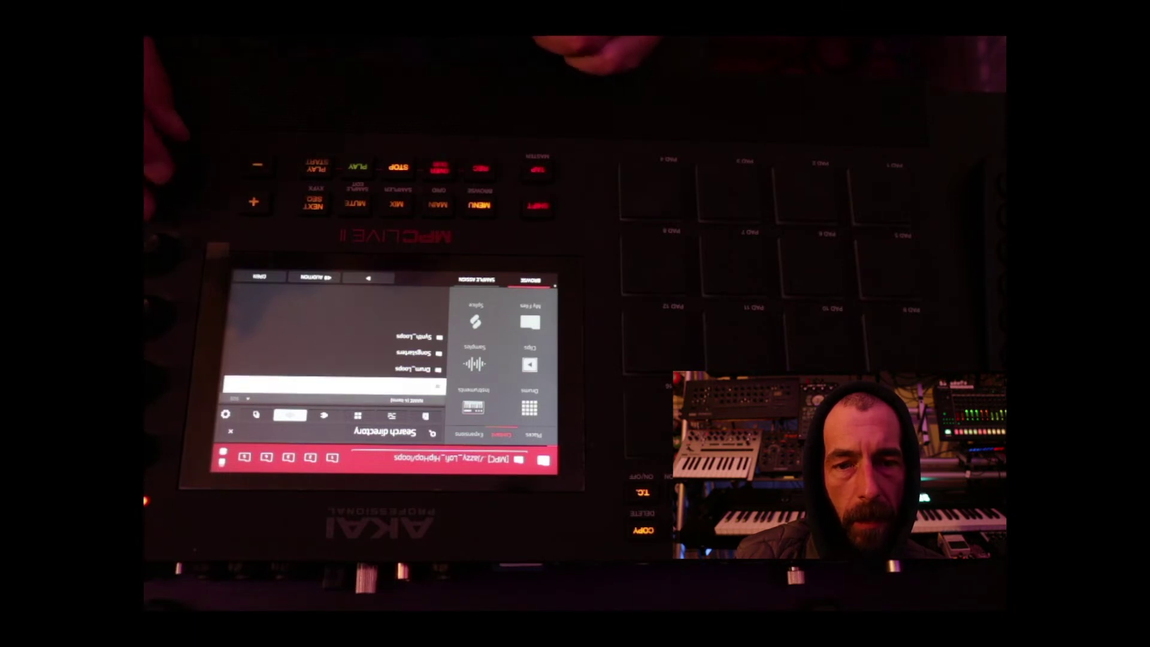
click(333, 385)
click(334, 368)
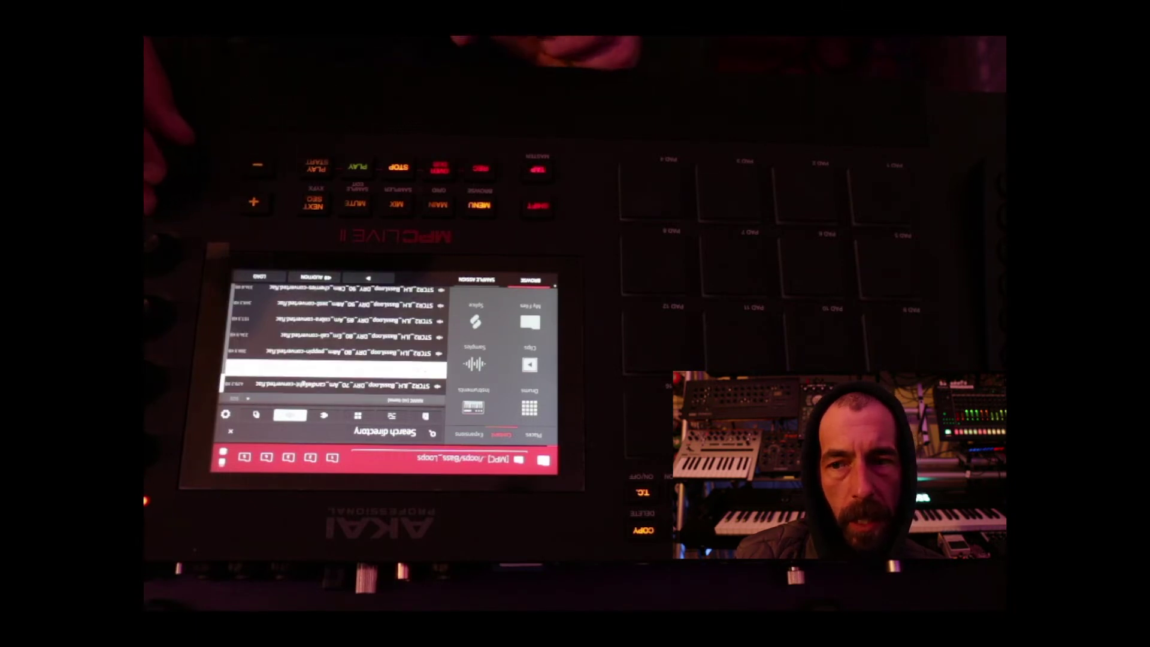
click(335, 338)
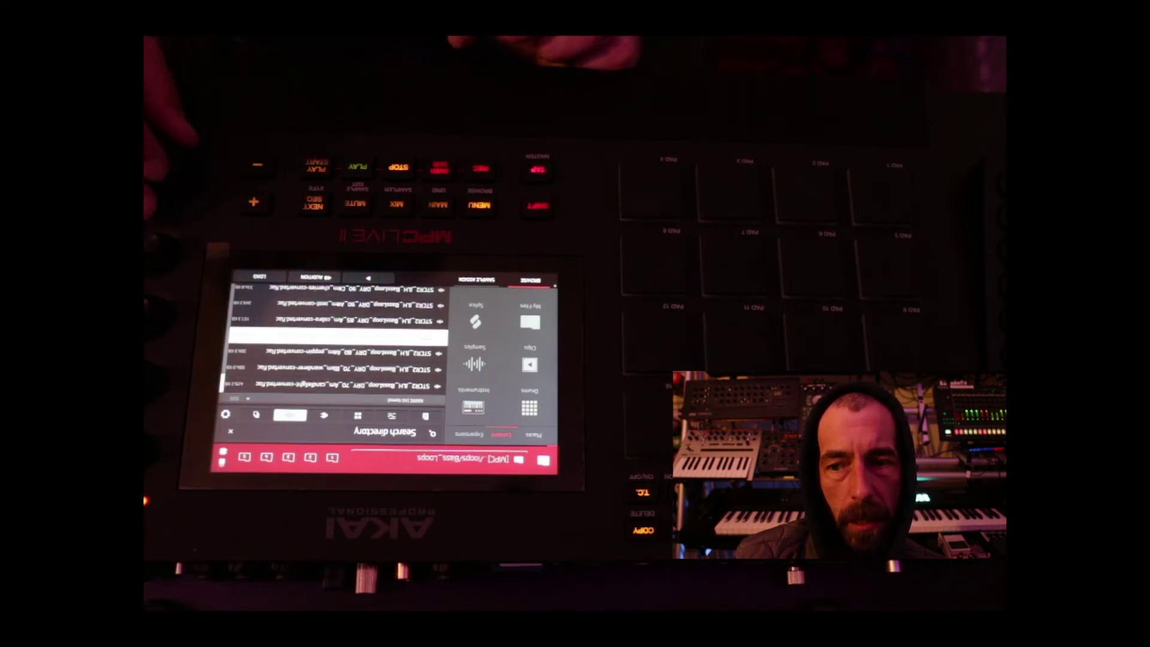
click(335, 320)
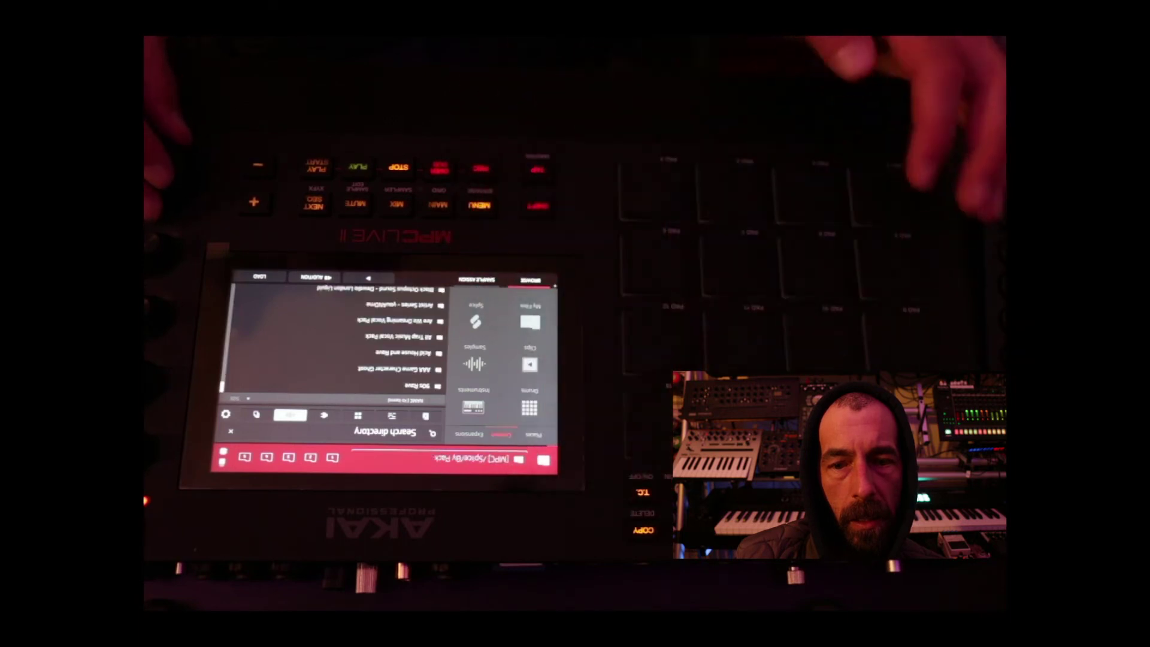
scroll(339, 338, down, 15)
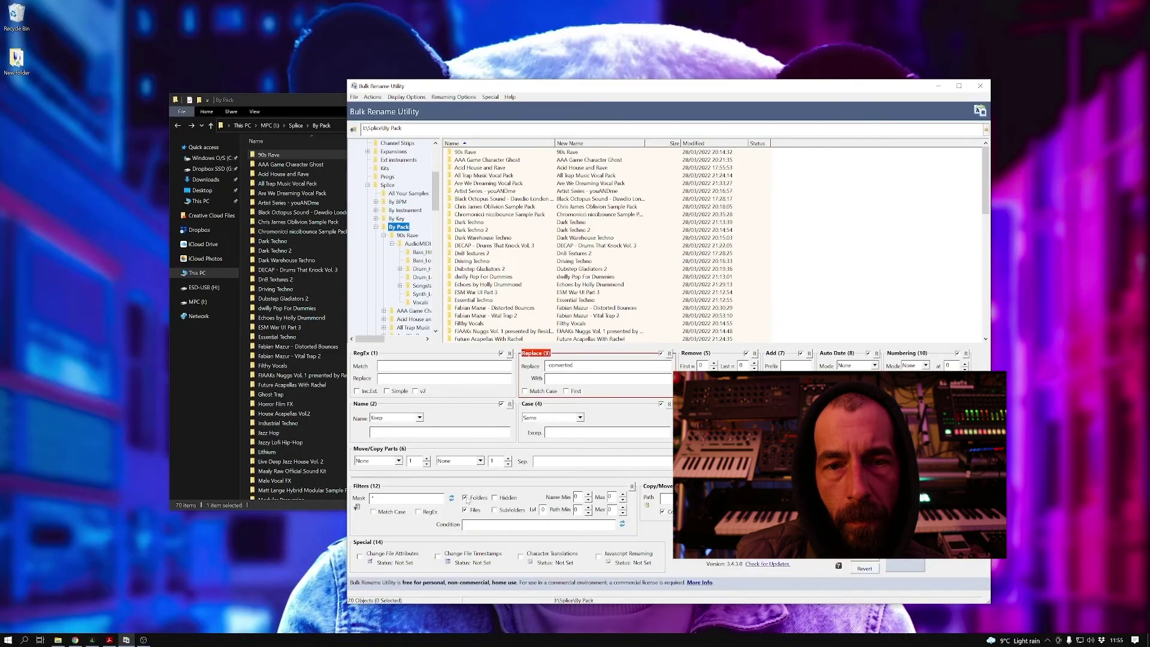
Step: In Bulk Rename Utility, filter the By Pack list to files only, including subfolders, and select all the listed files
click(466, 499)
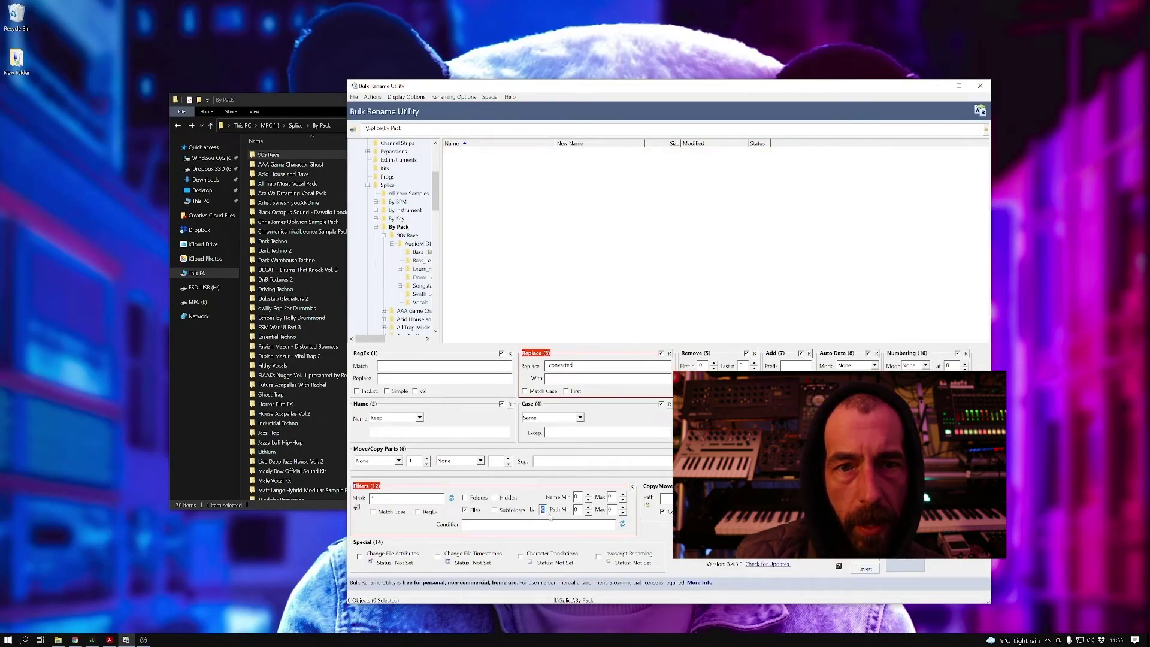
click(494, 510)
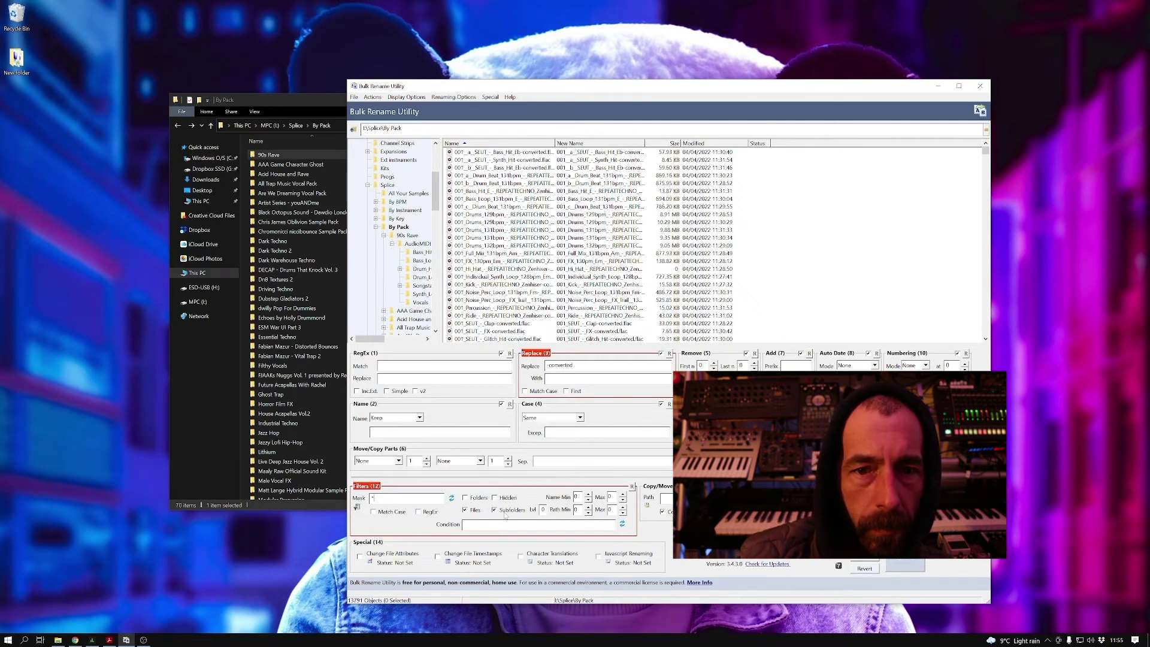
key(ctrl+r)
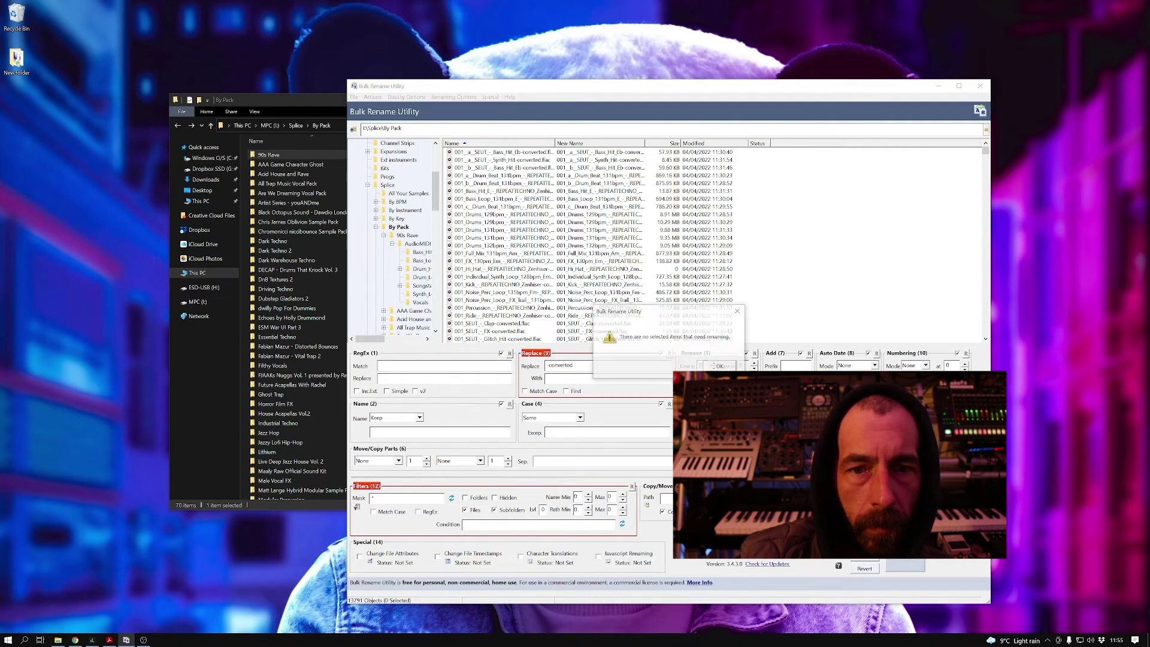
click(730, 366)
click(599, 230)
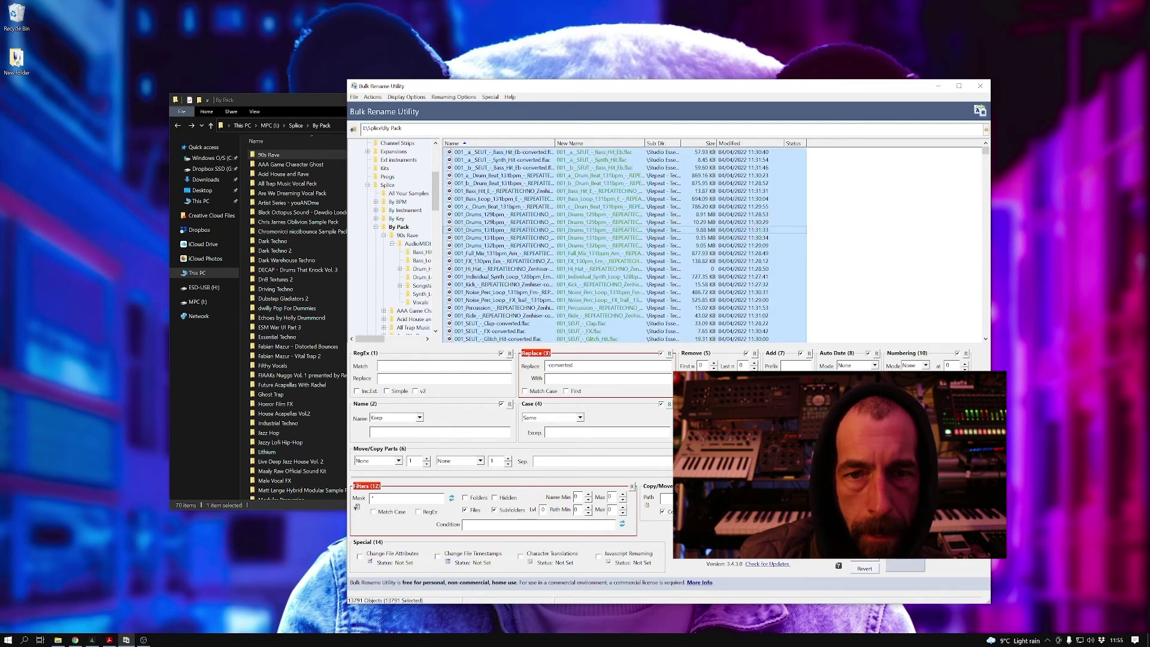
Step: Preview the new names of the selected files and widen the Current Name and New Name columns to compare them in full
key(ctrl+r)
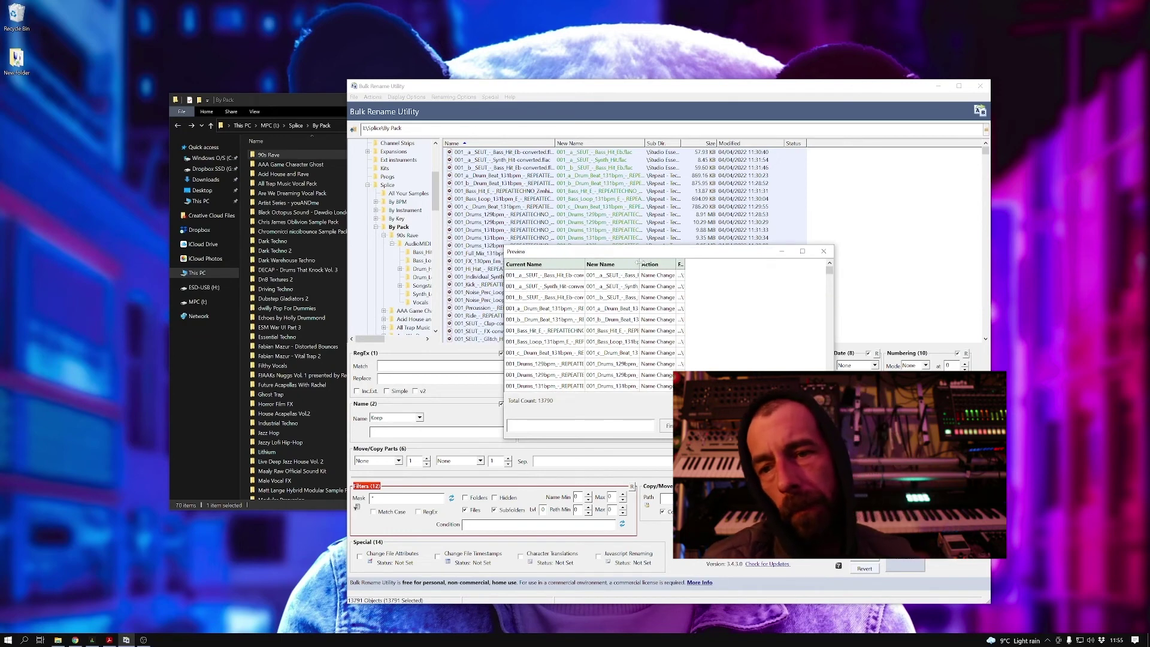
drag(730, 264, 741, 266)
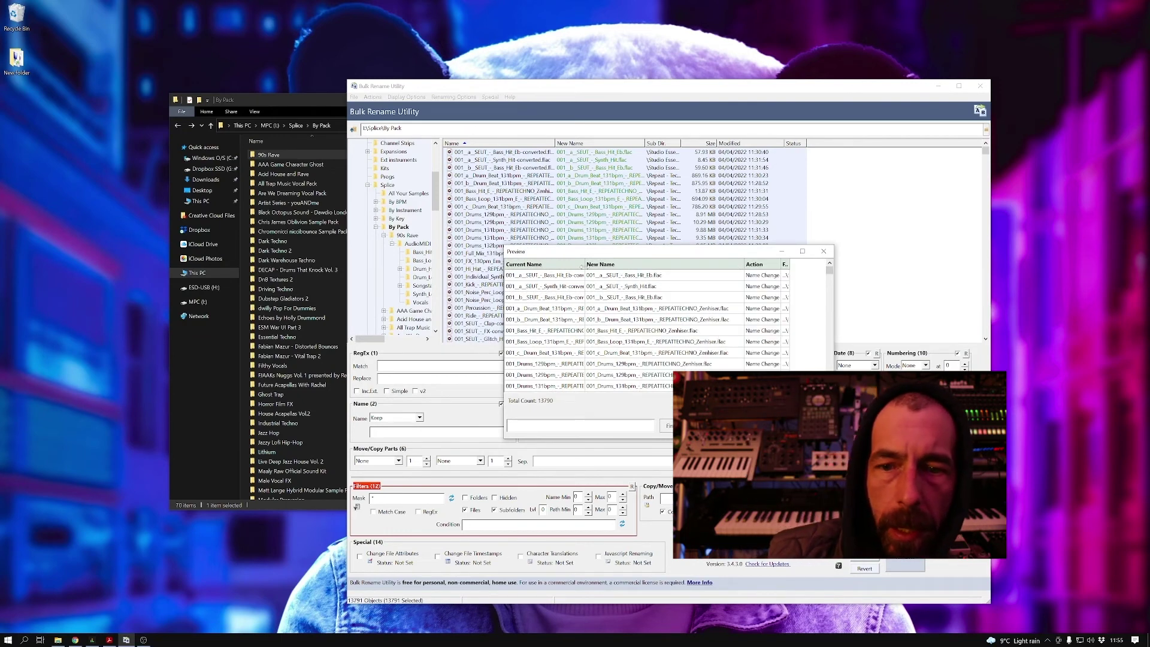
drag(622, 264, 665, 265)
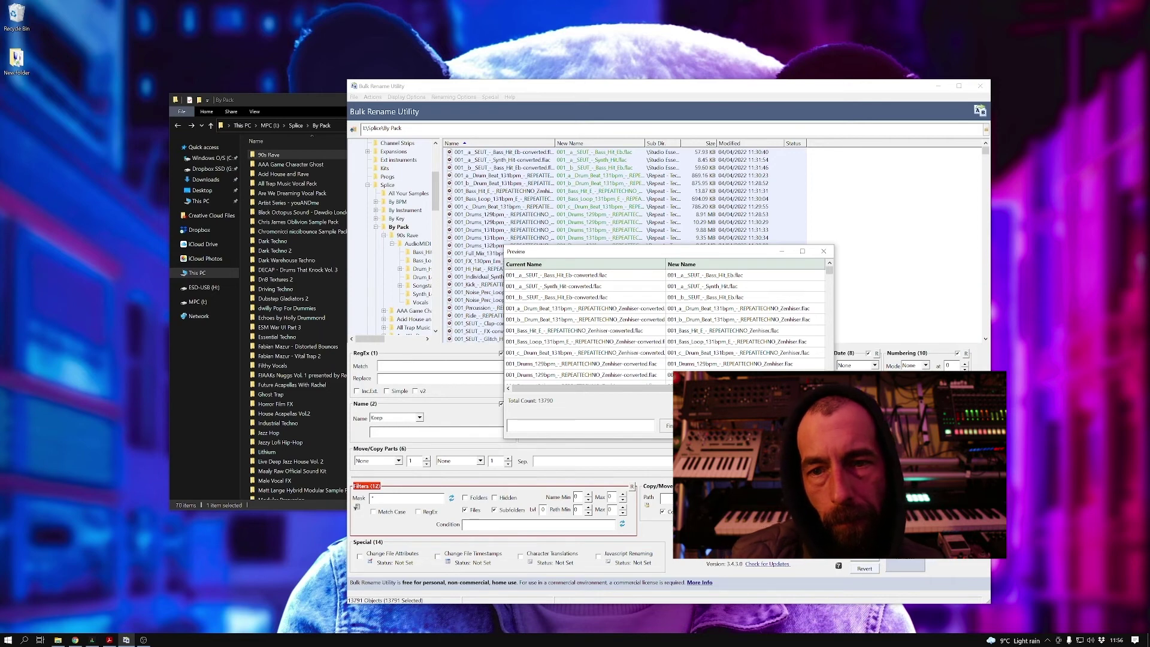
Step: Run the rename on all selected files in By Pack to strip '-converted' from their names, accepting the rename warning
key(Return)
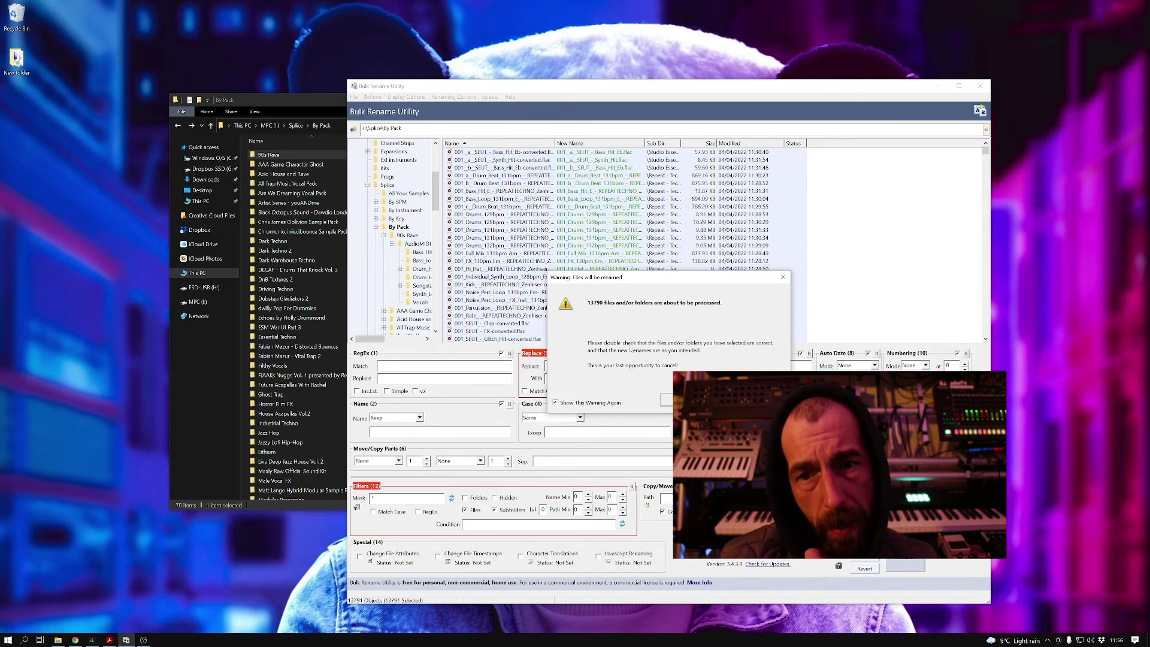
click(666, 400)
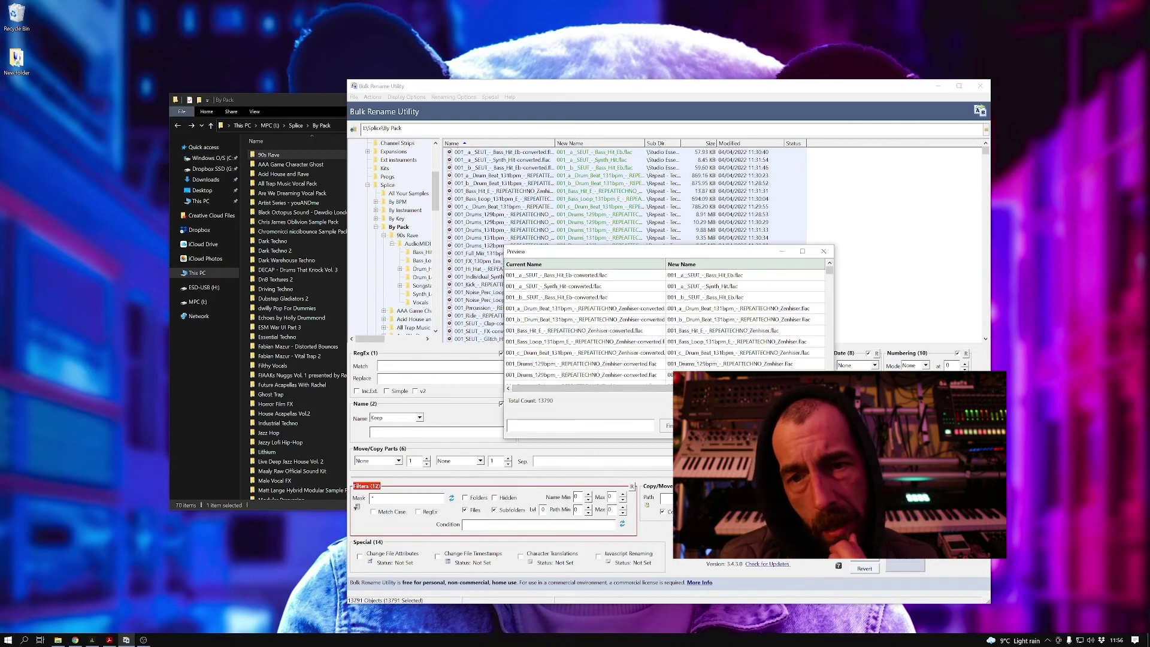
key(Escape)
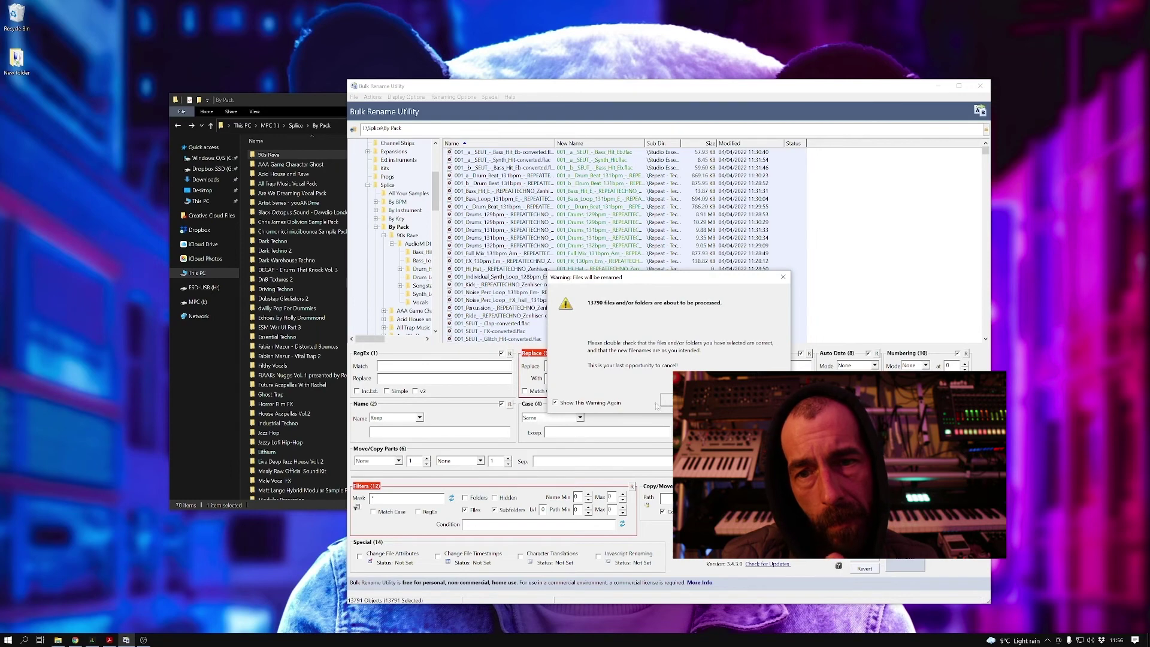
key(Return)
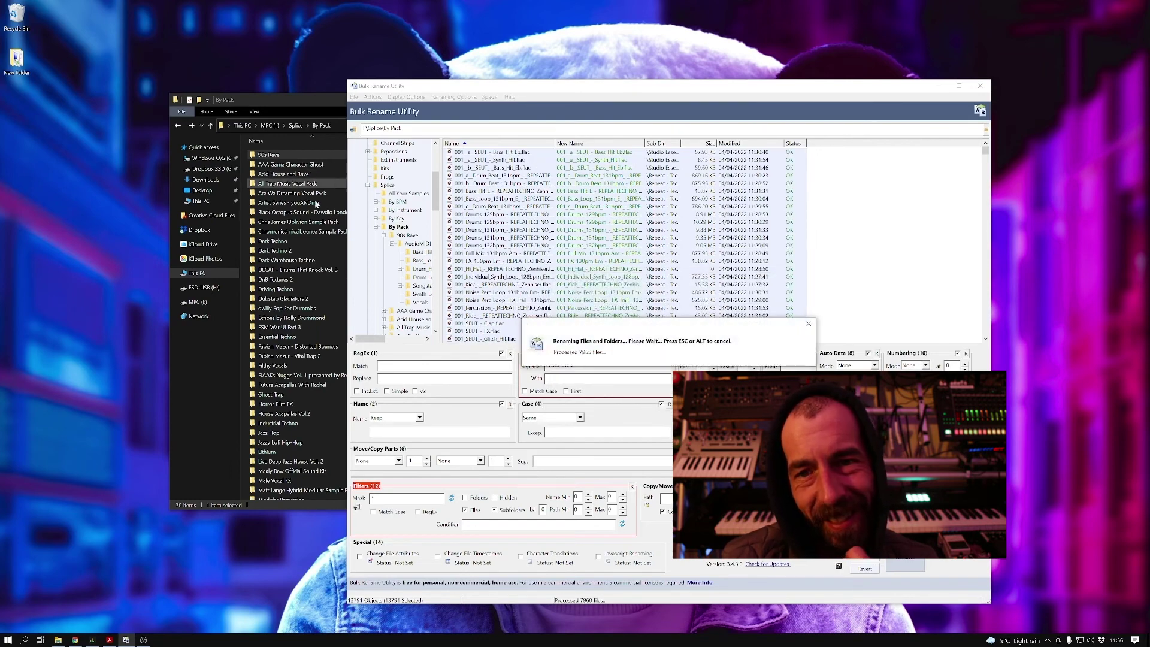
Step: In File Explorer, check the renamed FLAC files in the Bass_Hits and Vocals folders of the 90s Rave pack's AudioMIDI folder
double_click(282, 155)
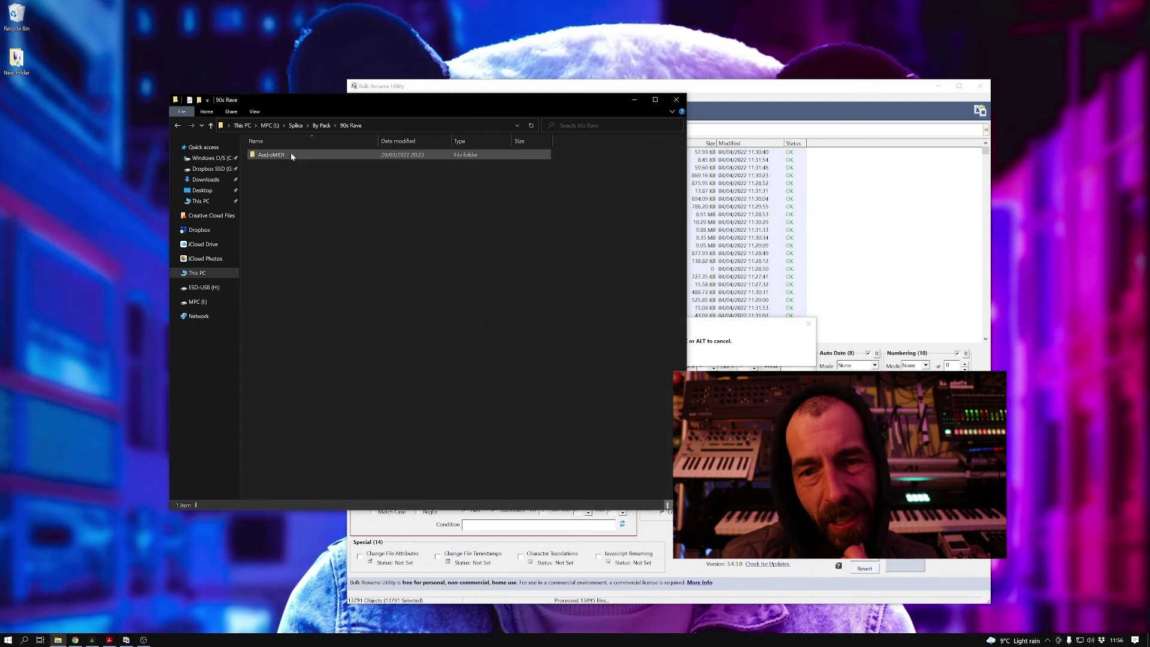
double_click(292, 155)
double_click(292, 155)
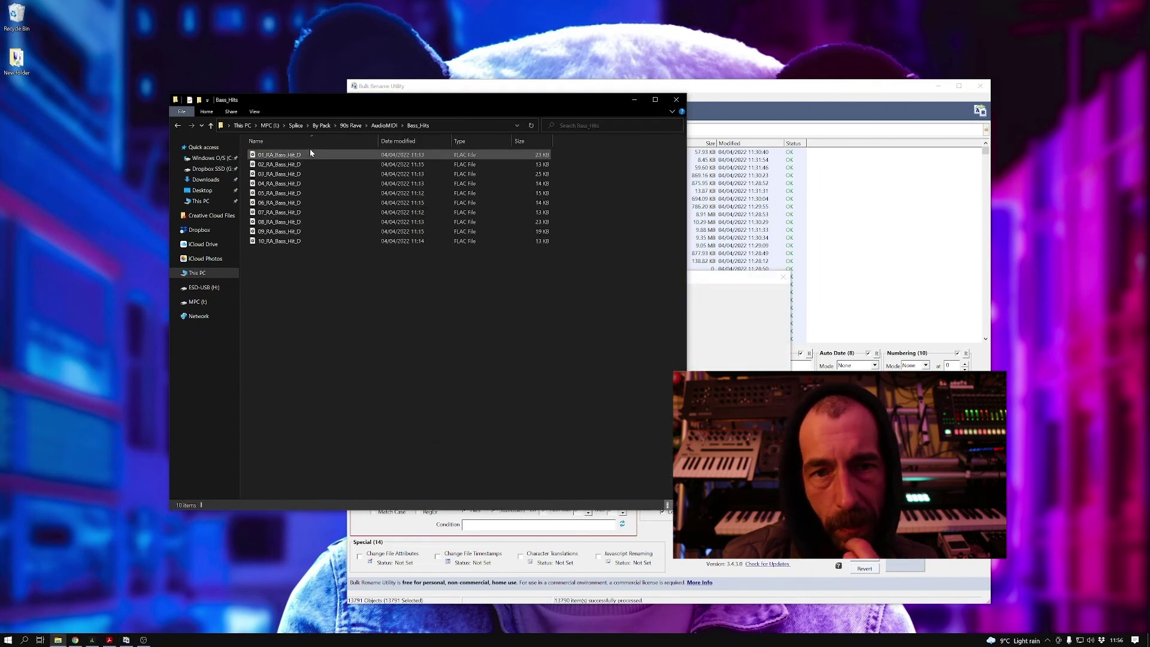
key(alt+Left)
double_click(284, 212)
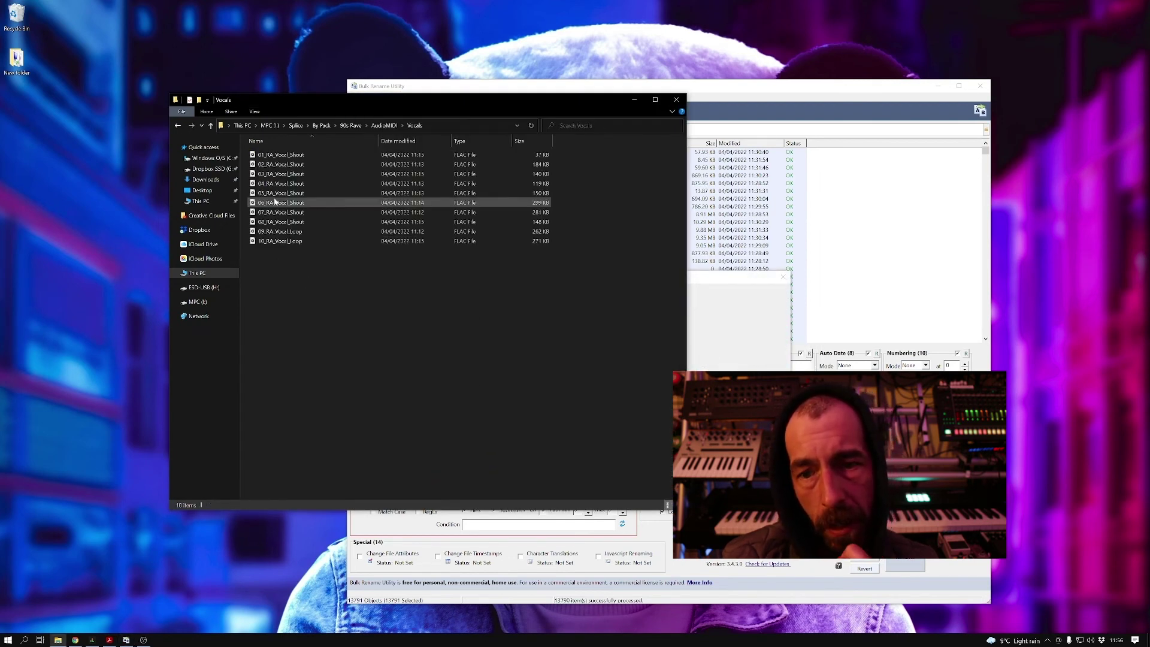
click(273, 173)
key(alt+Left)
key(alt+Left)
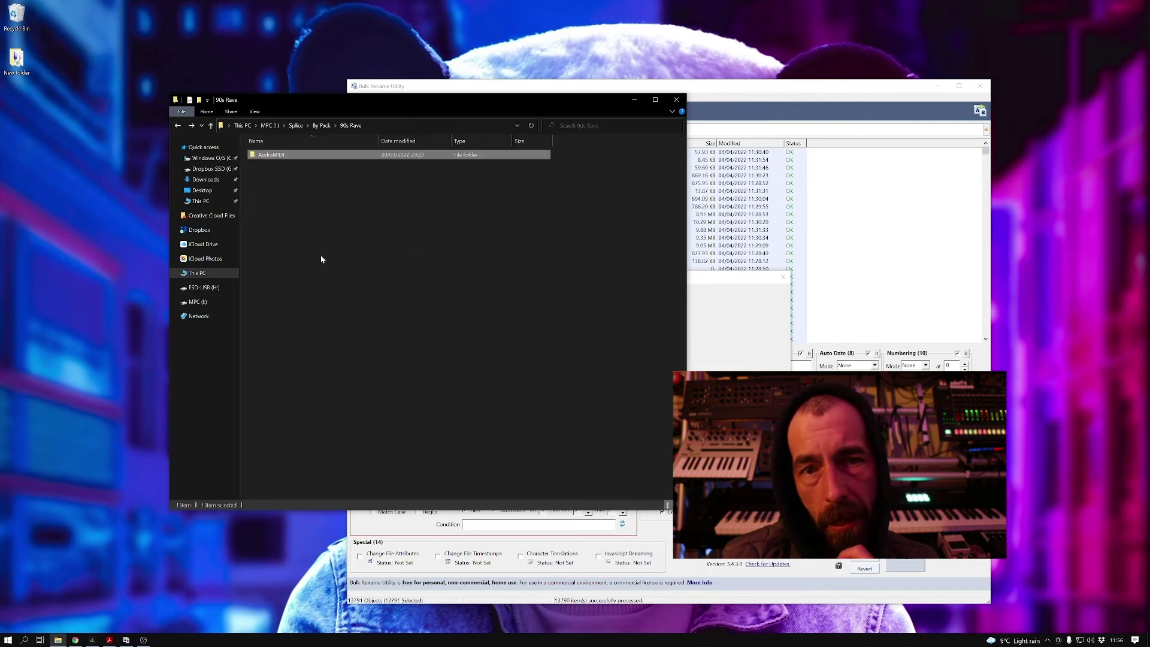
Step: Return to Bulk Rename Utility, dismiss the rename completion message and close the program
click(747, 296)
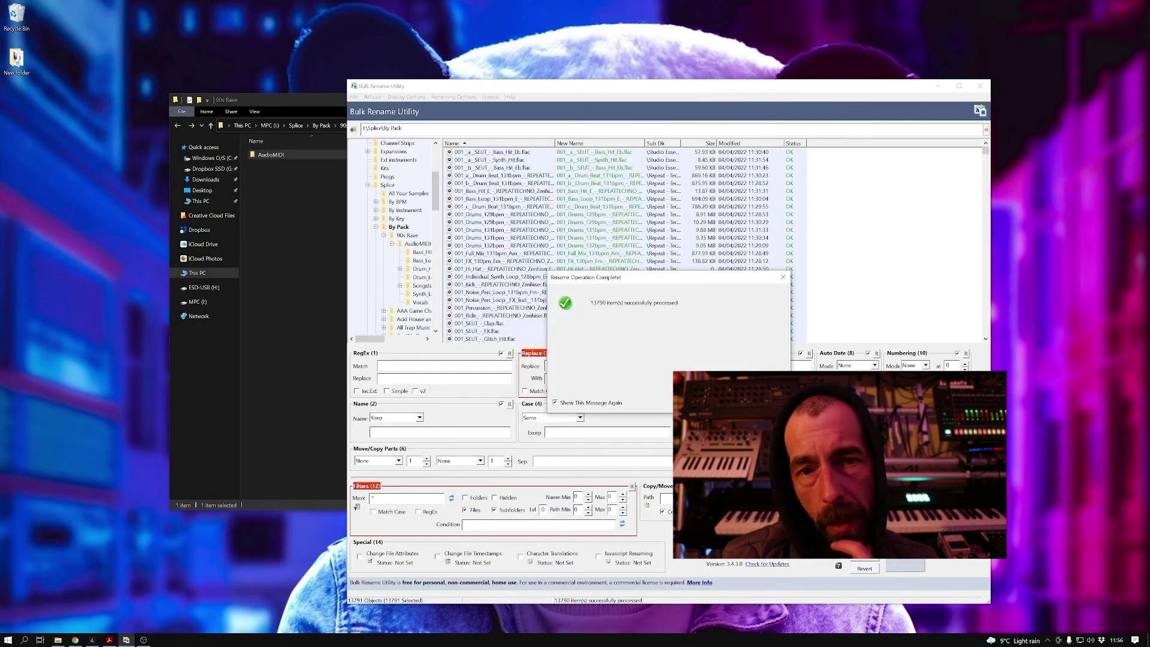
key(Return)
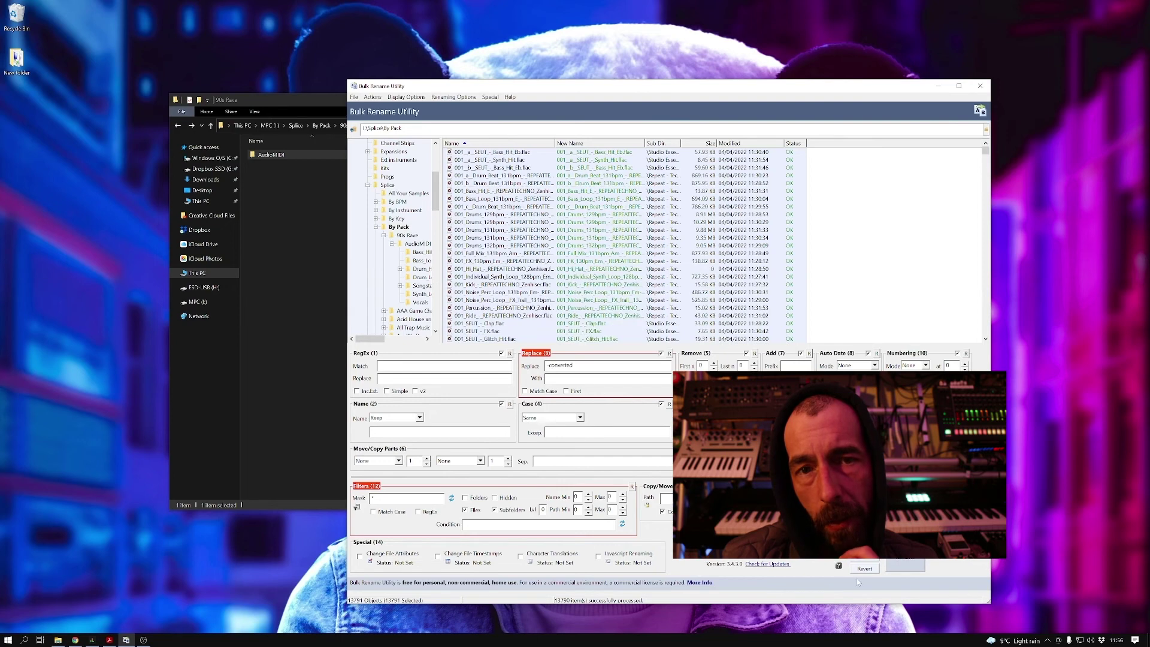
click(981, 88)
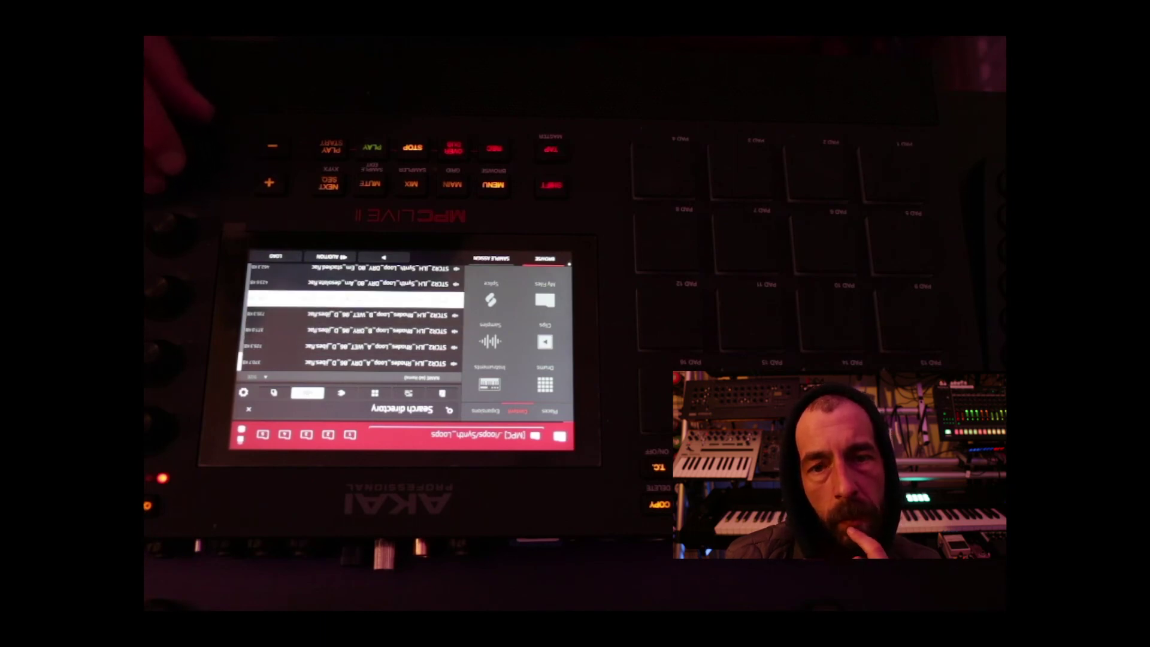
click(351, 362)
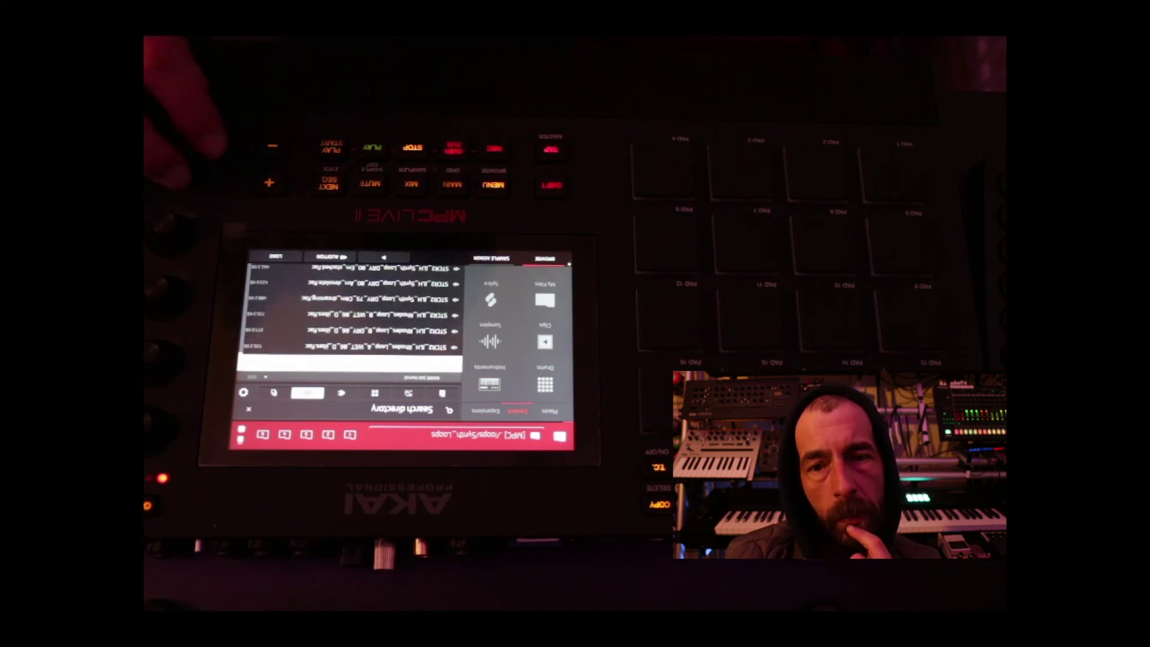
scroll(350, 318, down, 6)
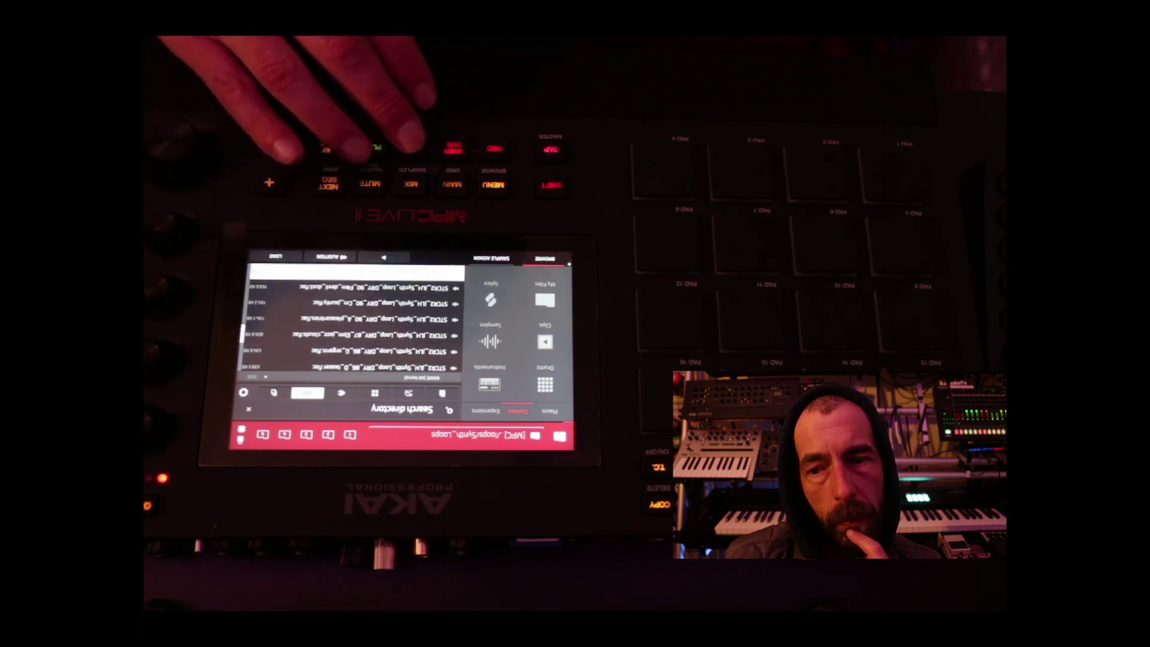
click(559, 436)
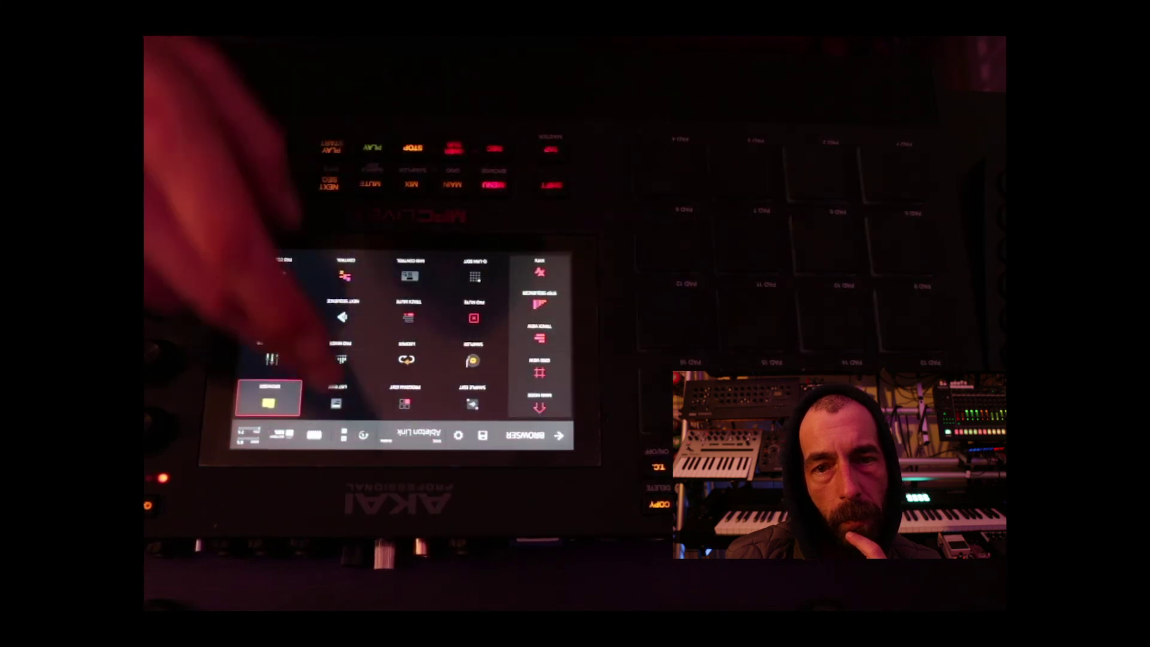
click(458, 437)
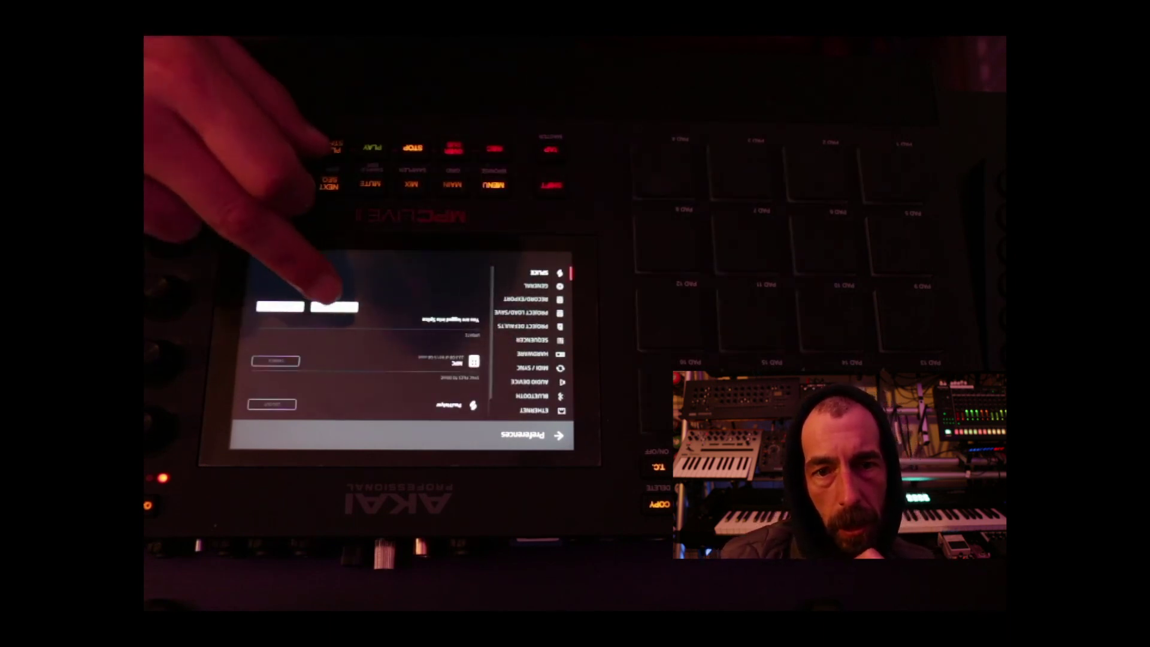
click(334, 307)
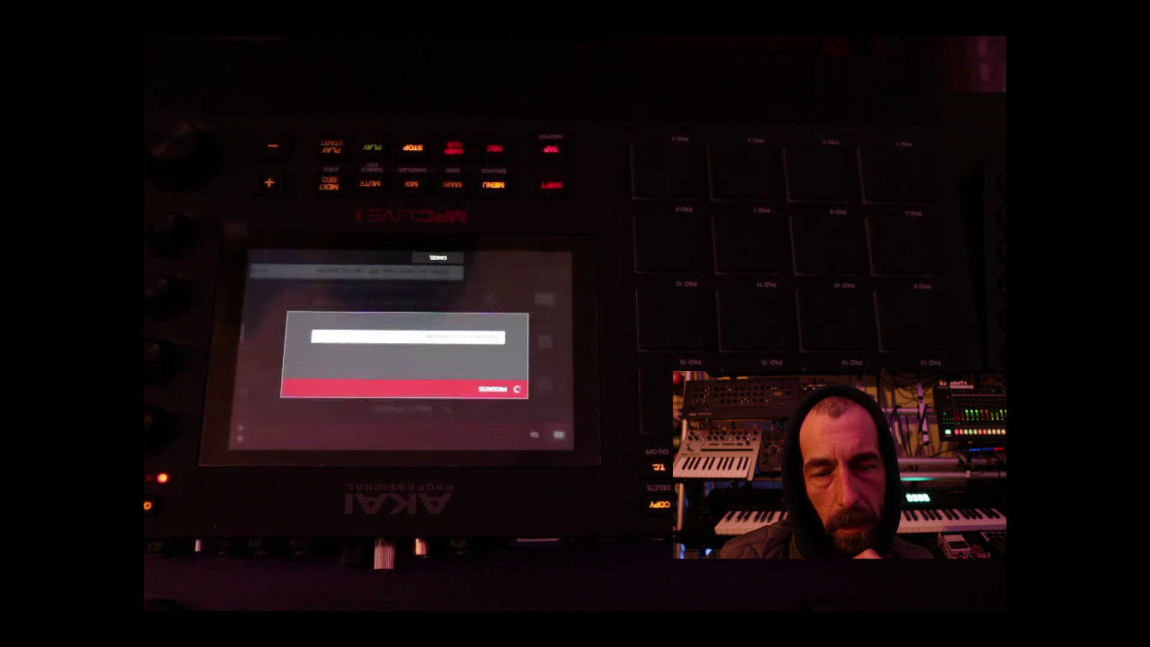